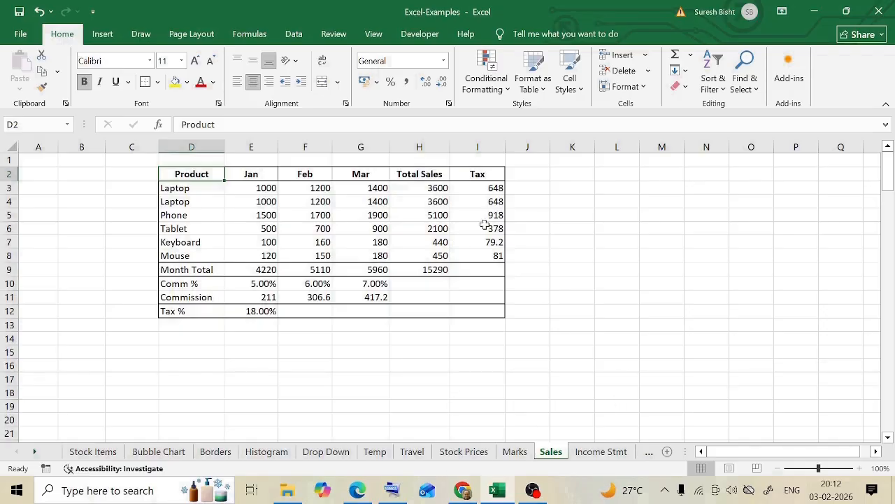
- Add the Geography and Computers marks in K3 of the Marks sheet with =I3+J3, and review the formula
click(492, 190)
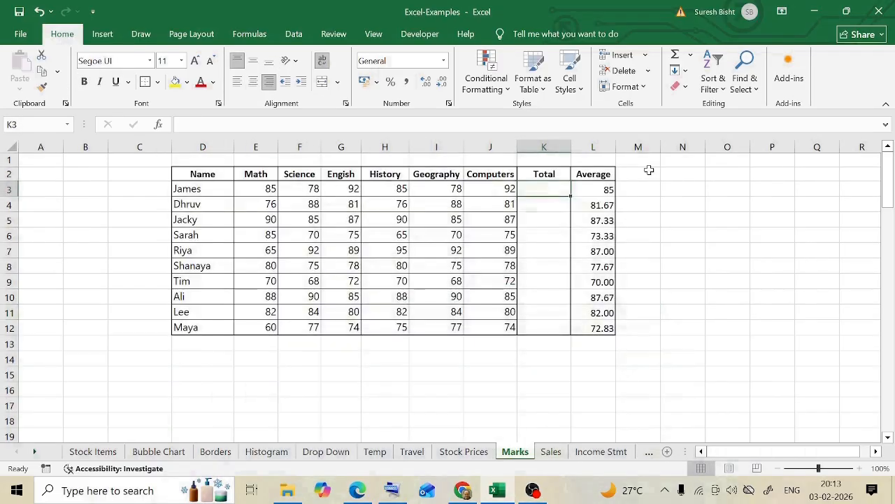
text(=)
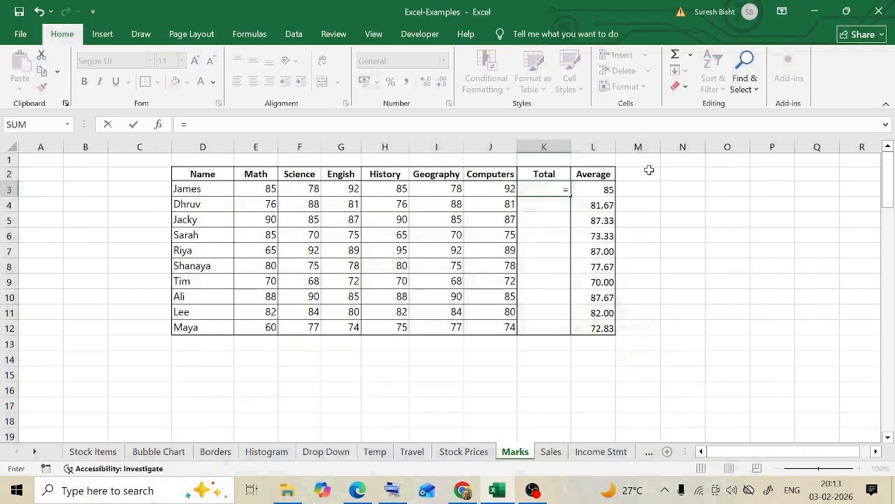
click(452, 188)
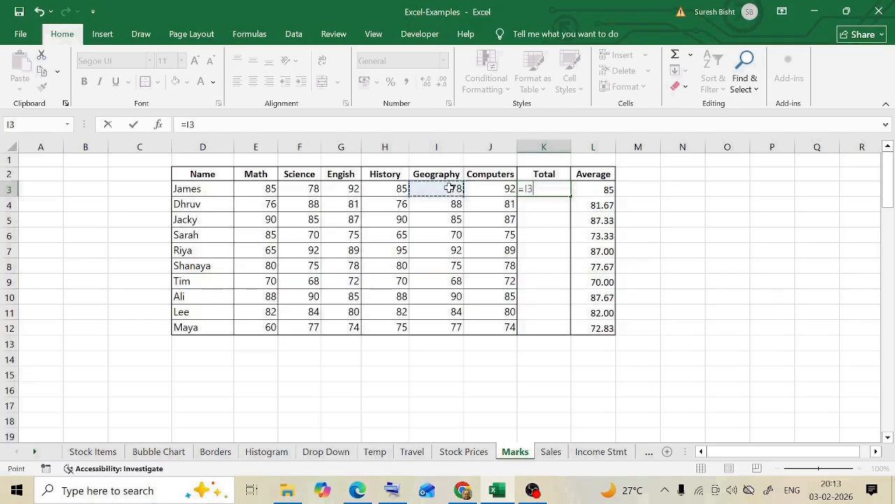
text(+)
click(496, 190)
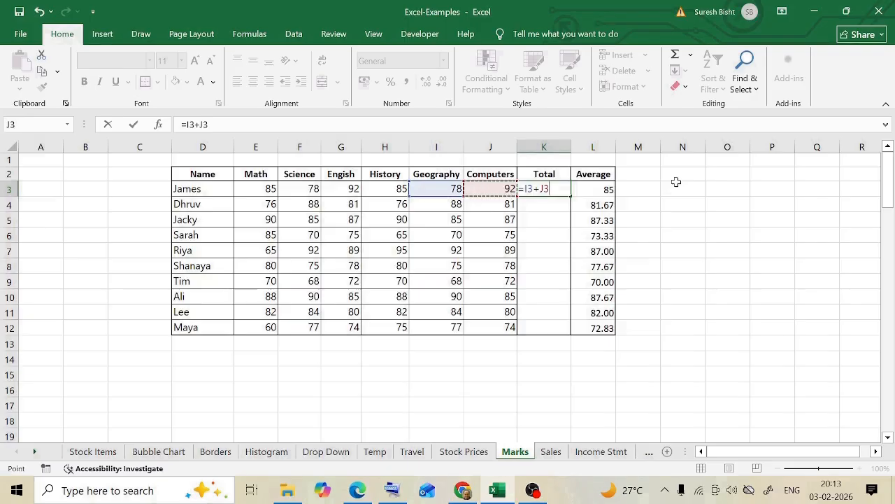
key(Return)
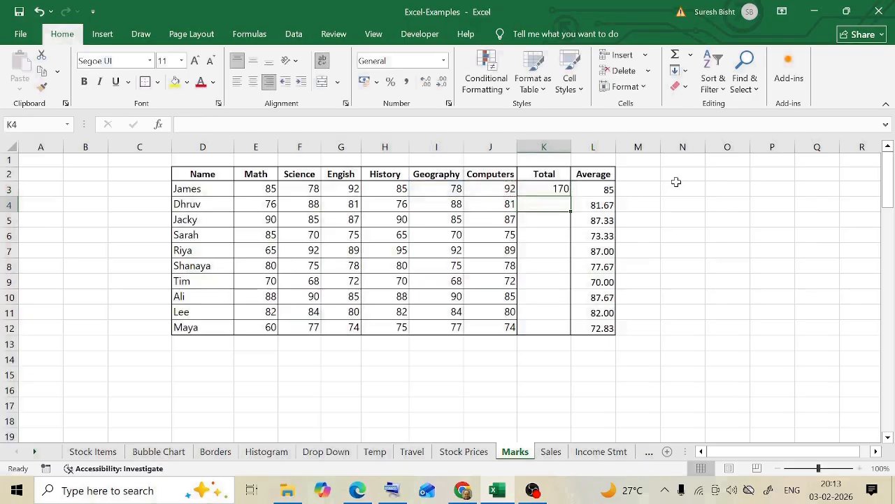
click(540, 193)
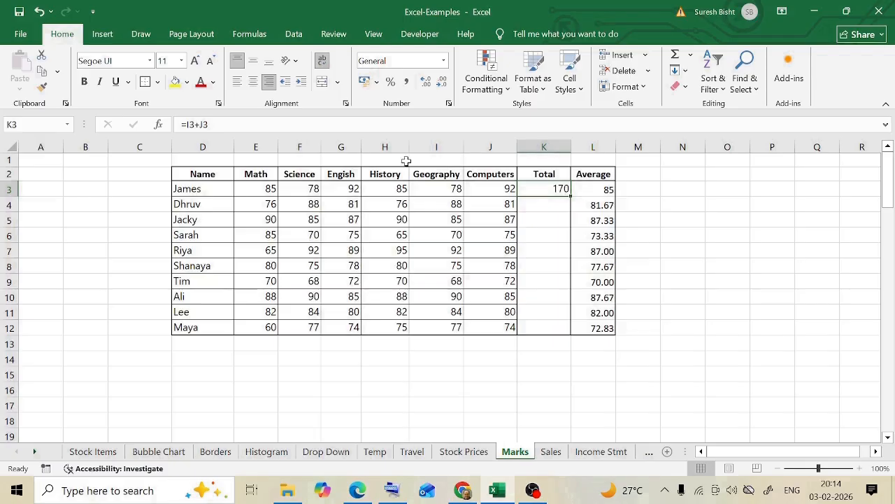
click(318, 126)
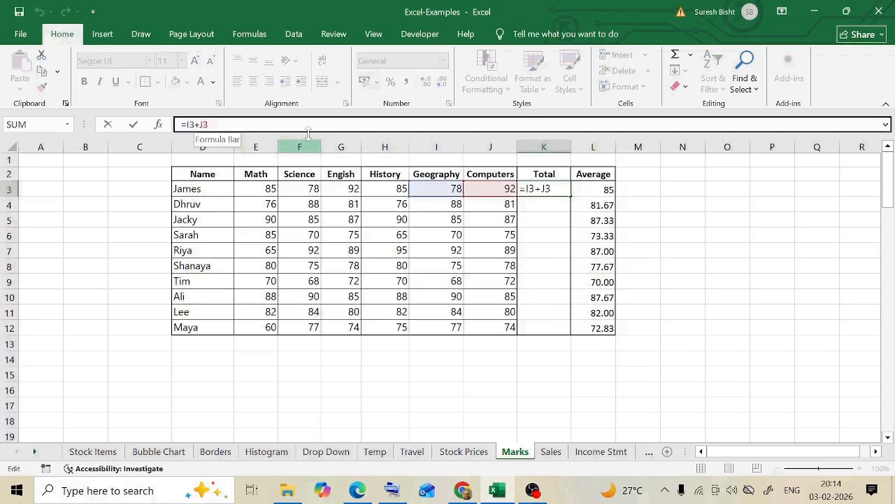
key(Return)
- Subtract the Computers mark from the Geography mark in K4 with the formula =I4-J4
text(=)
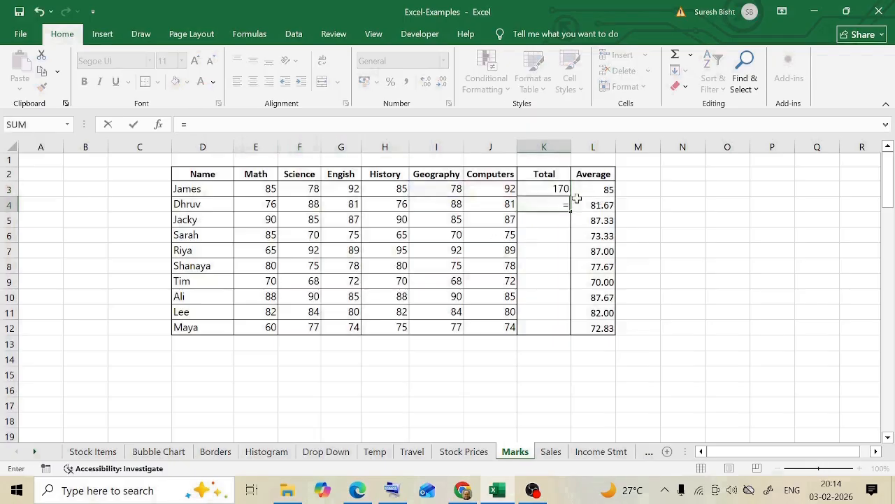
click(451, 206)
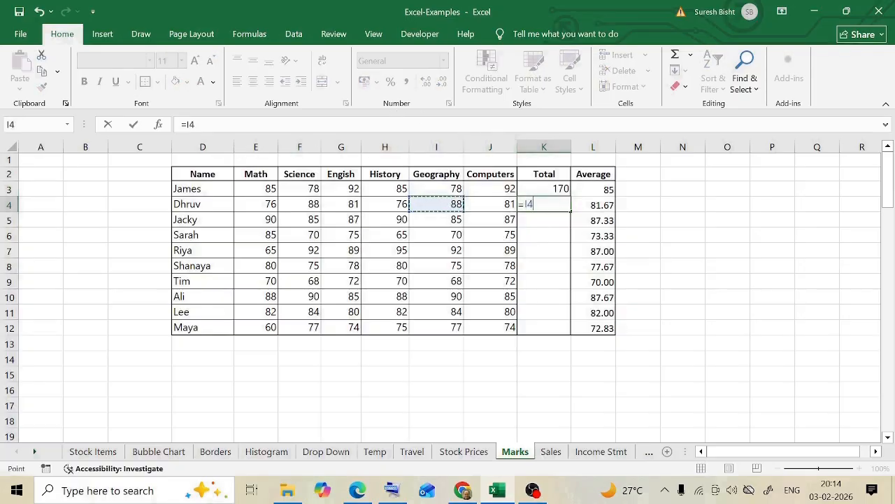
click(336, 125)
text(-)
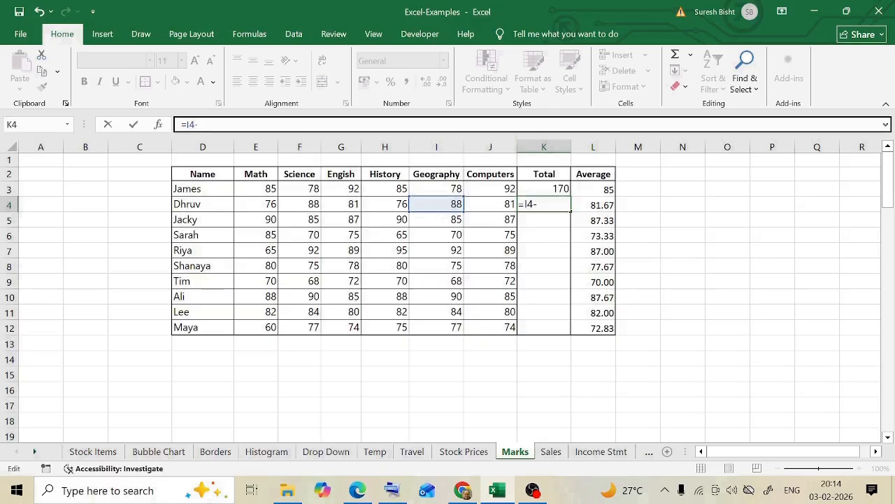
text(J4)
key(Return)
key(Up)
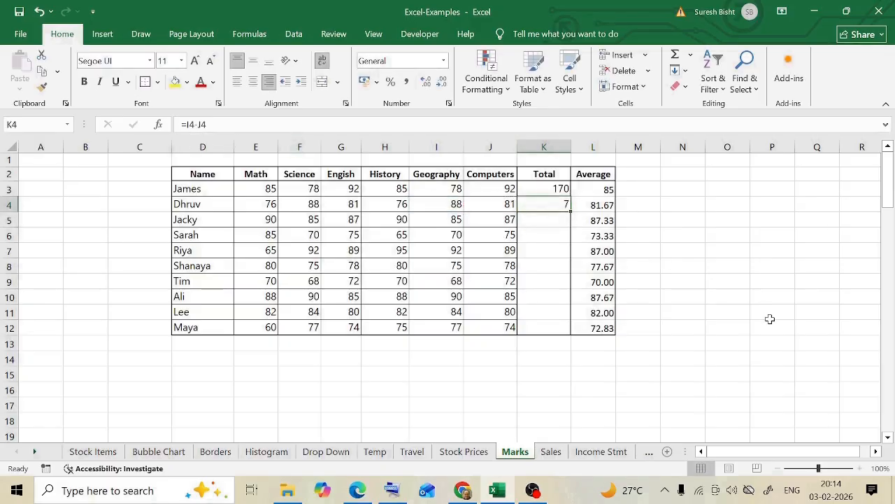
- Multiply the two results above in K5 with the formula =K3*K4, and review its multiplication operator
key(Down)
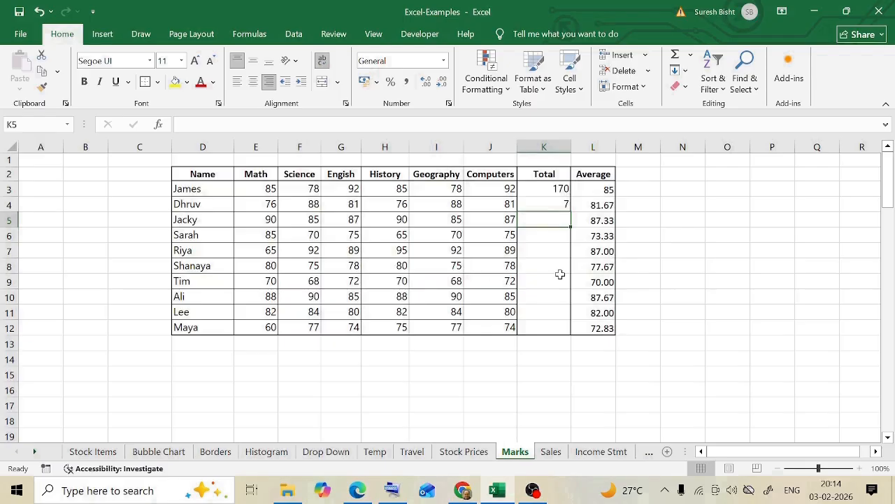
text(=)
click(561, 190)
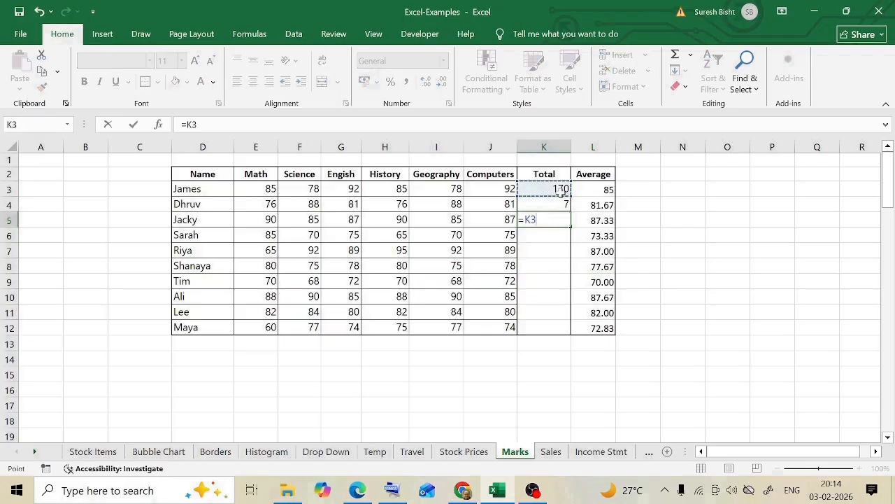
text(*)
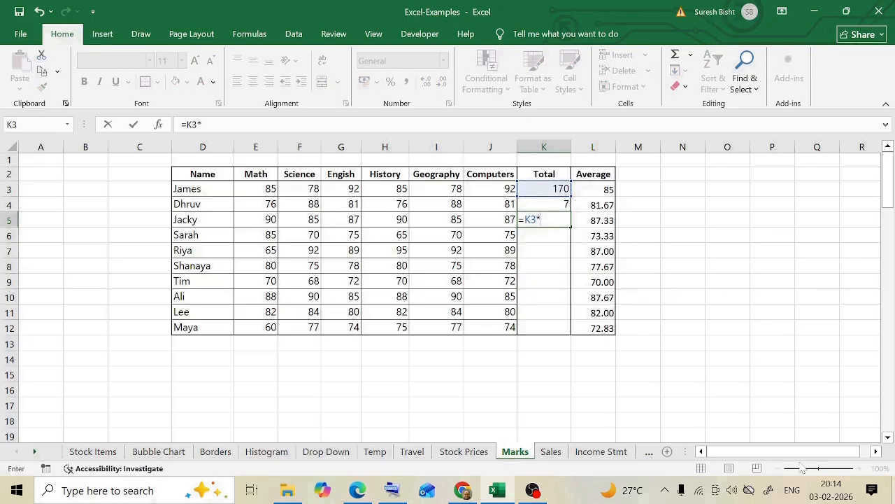
click(564, 202)
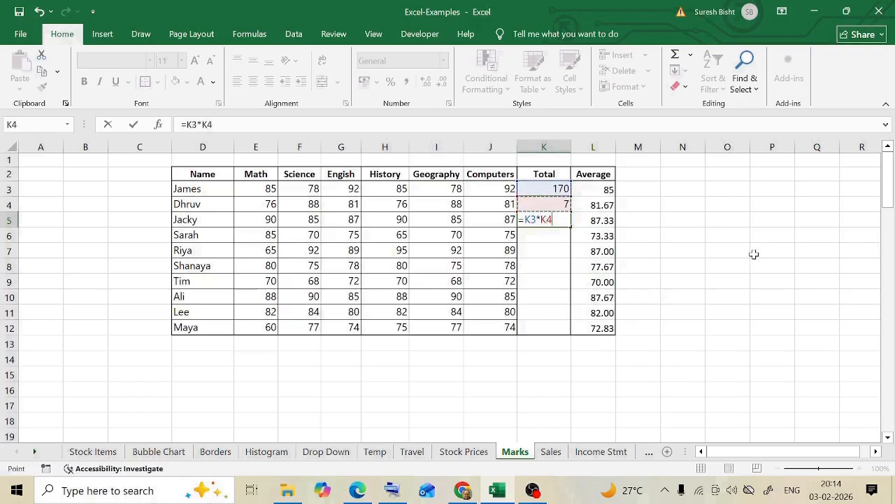
key(Return)
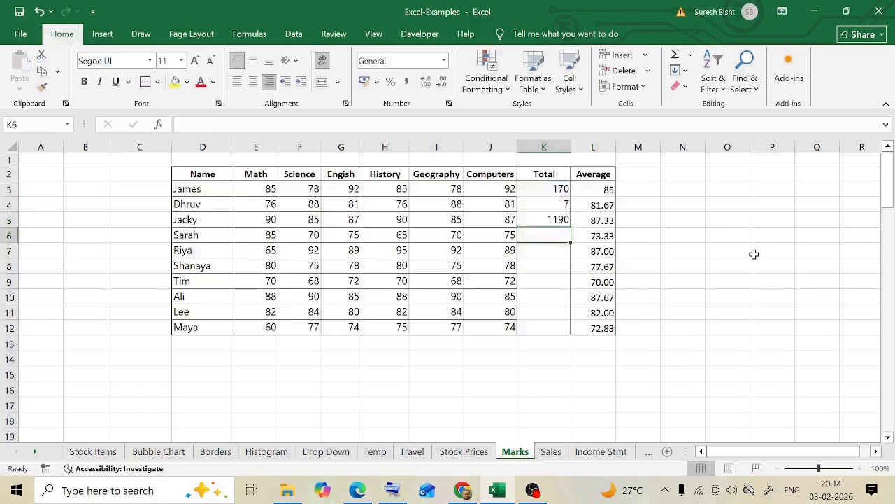
click(554, 219)
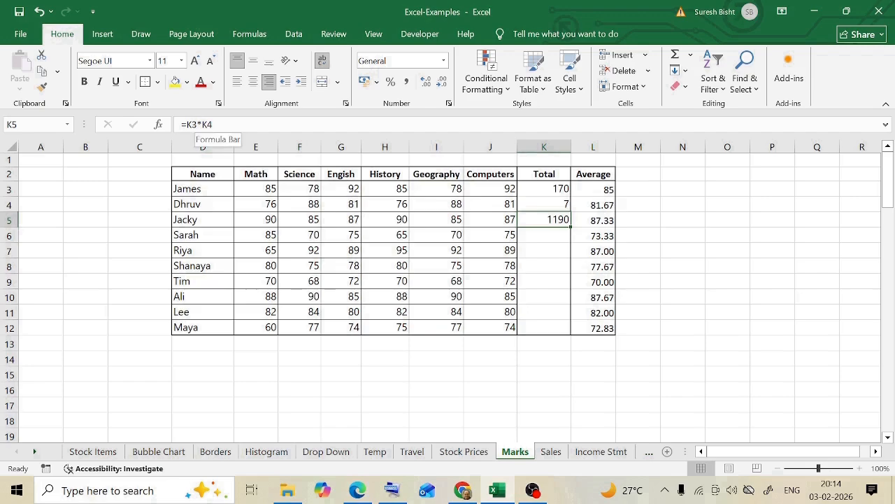
click(203, 126)
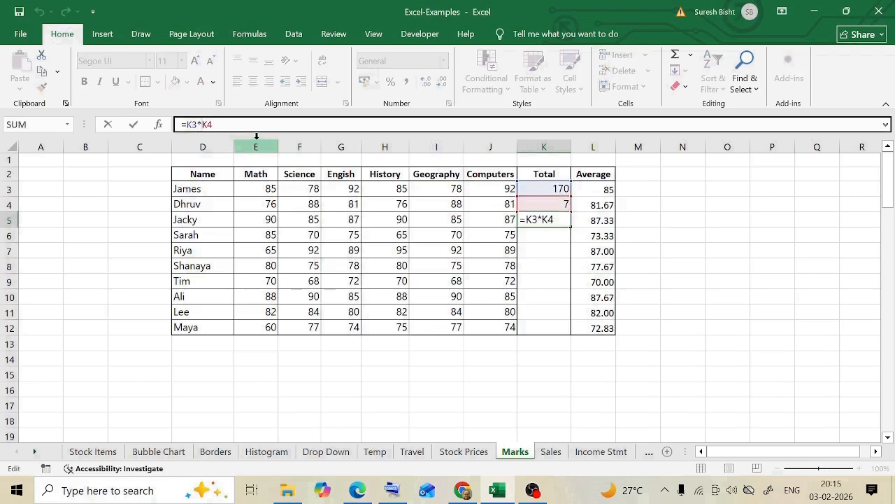
- Try to enter a multiplication with the letter x, =8x7, in K6, rejecting any suggested correction
click(550, 233)
text(8)
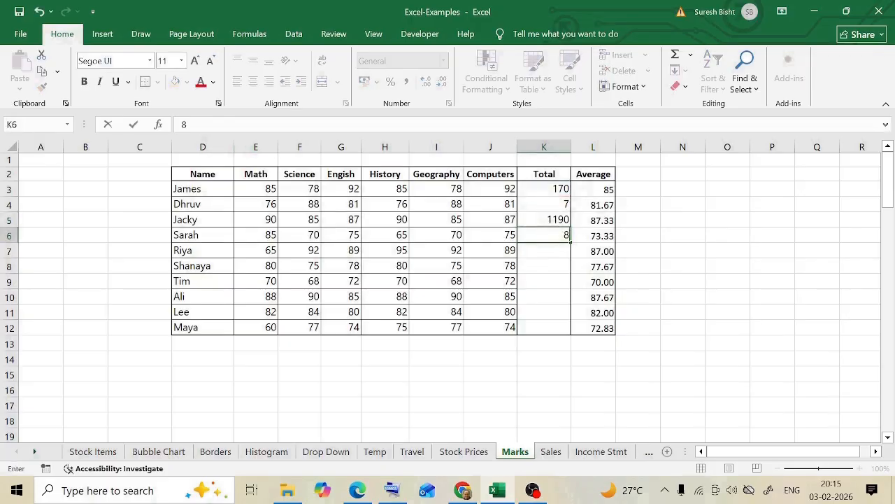
text(x7)
click(414, 117)
key(Home)
text(=)
key(Return)
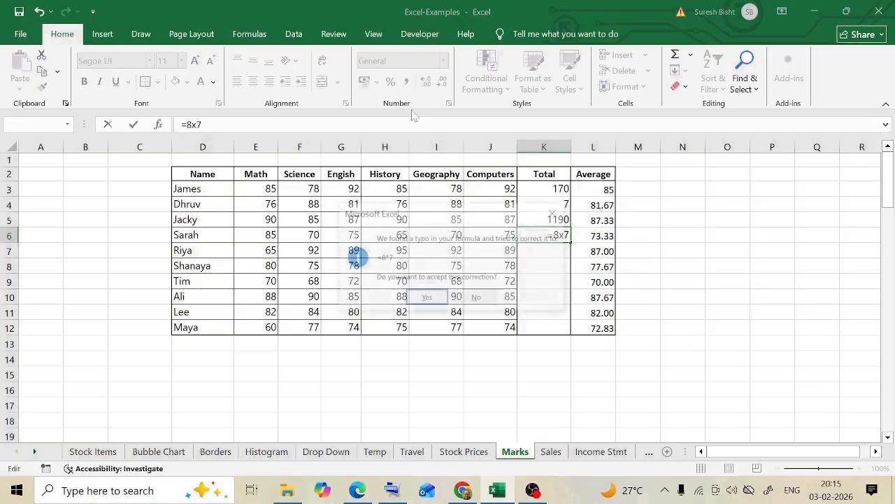
key(Escape)
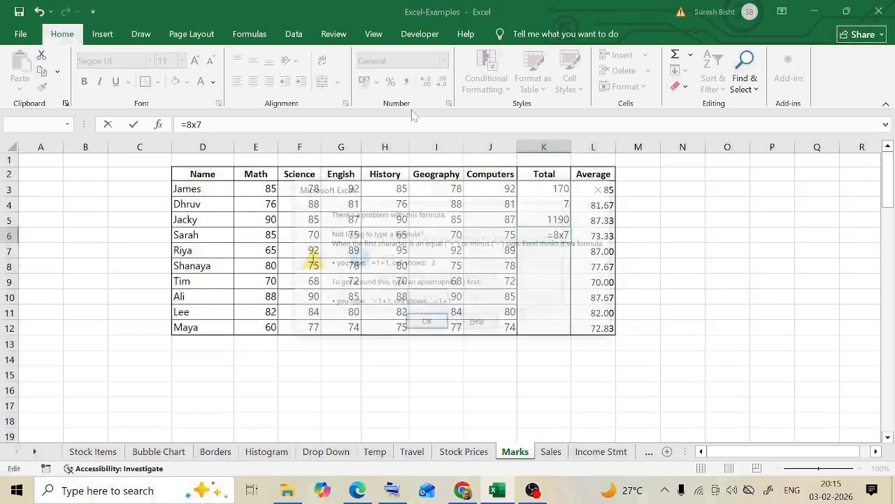
click(603, 190)
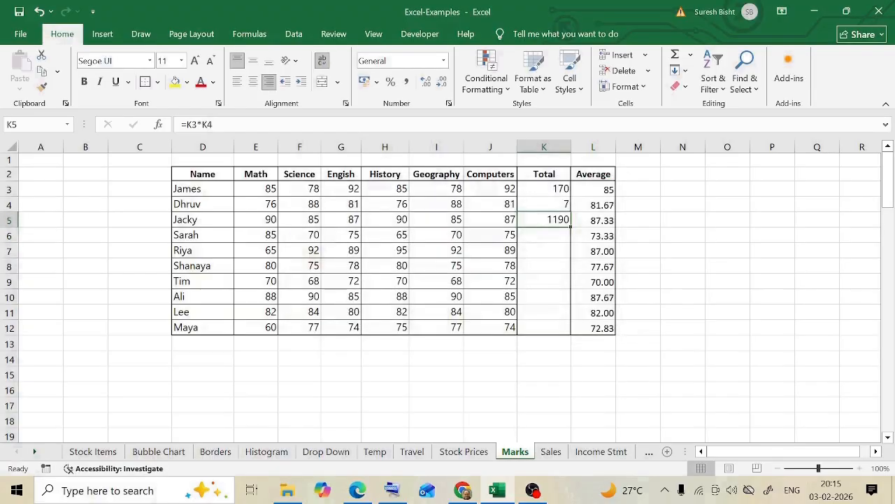
- Divide K5 by K4 in K6 with the formula =K5/K4, and review its division operator
click(205, 125)
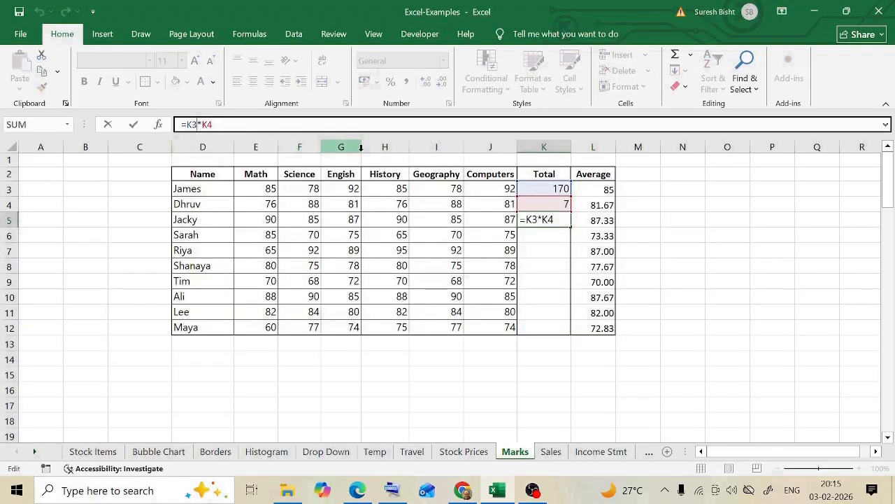
key(Return)
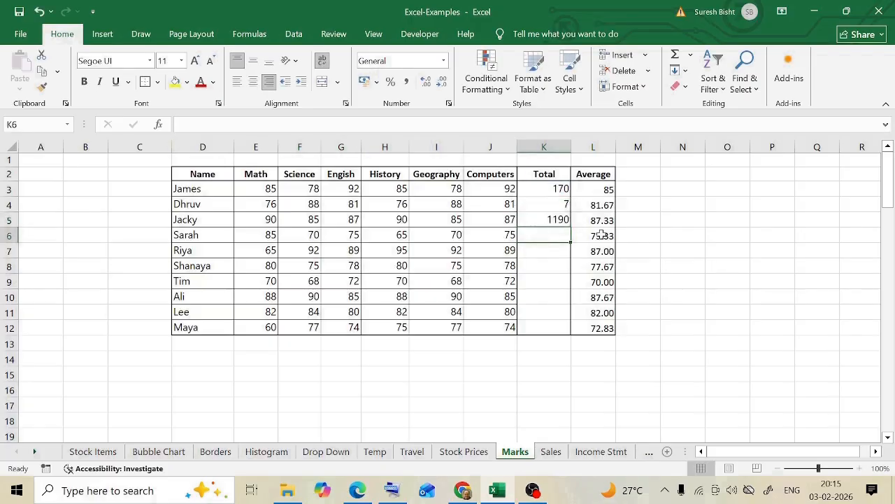
text(=)
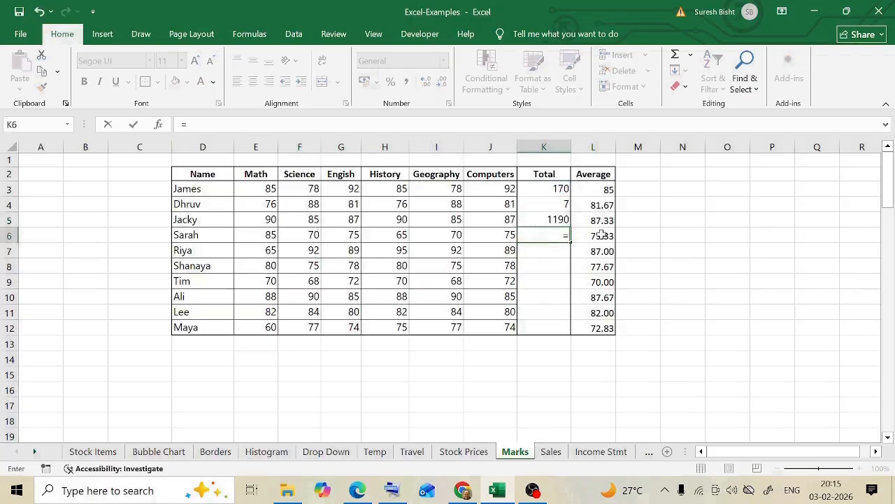
click(554, 219)
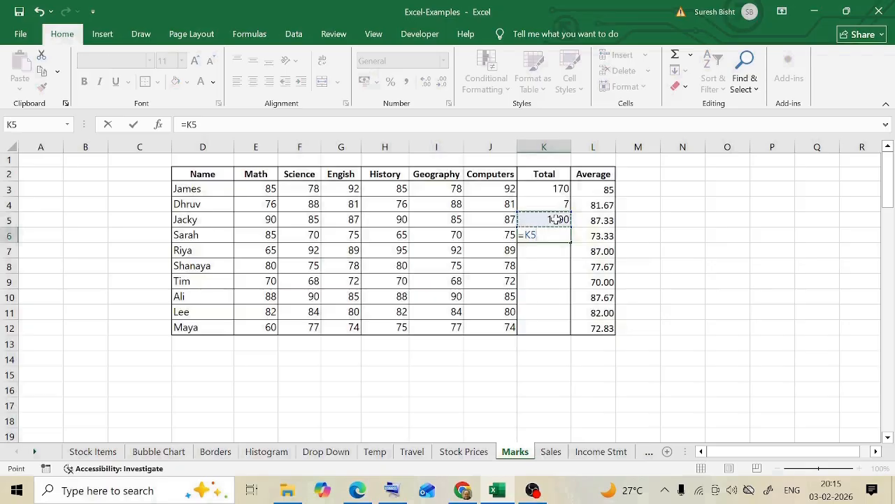
text(/)
click(561, 203)
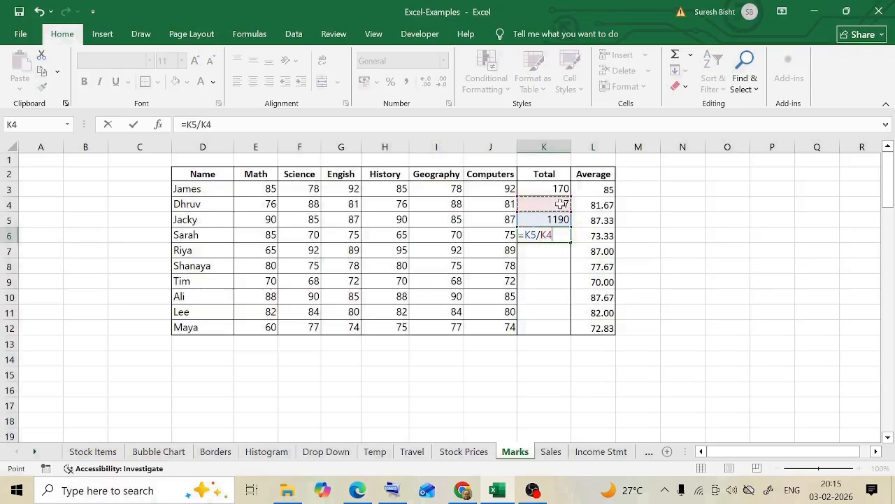
key(Return)
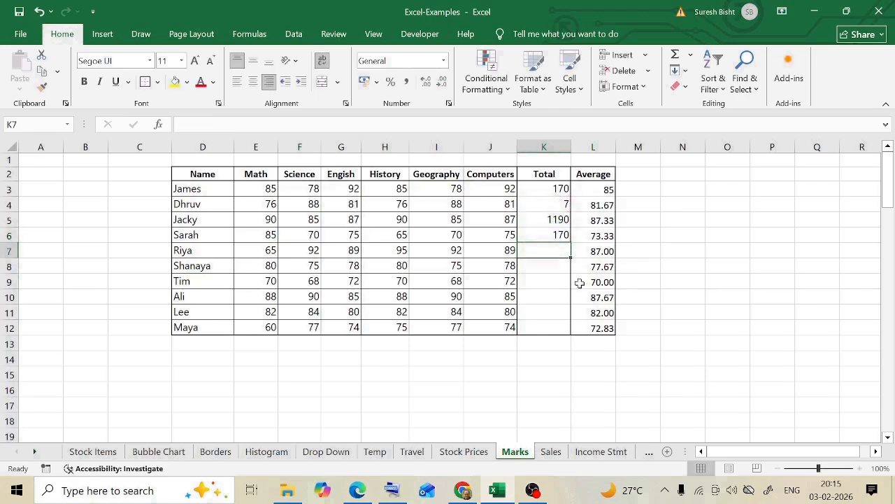
click(544, 235)
click(198, 126)
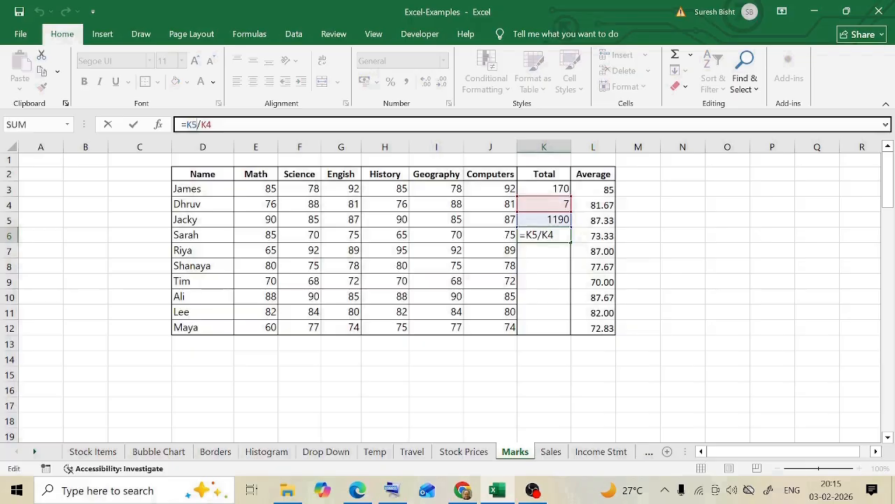
key(Escape)
- Try to divide K5 by K4 in K7 using the ÷ symbol, and discard the entry
click(546, 253)
text(=)
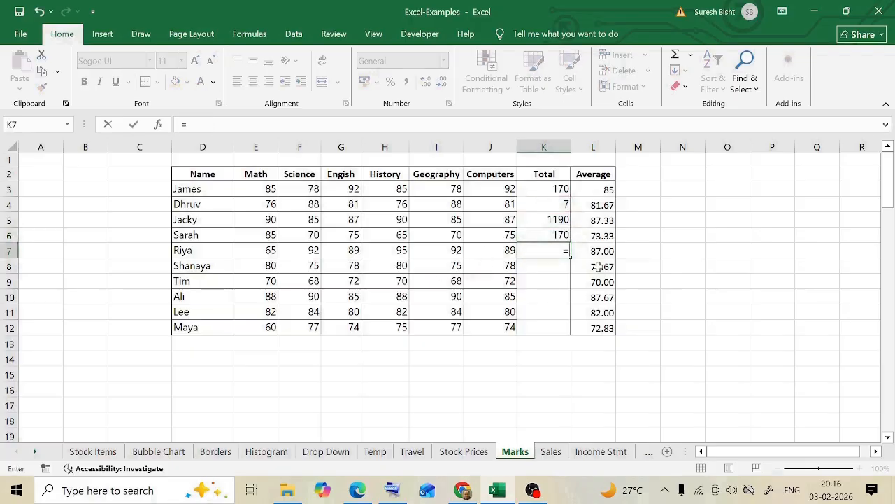
click(564, 220)
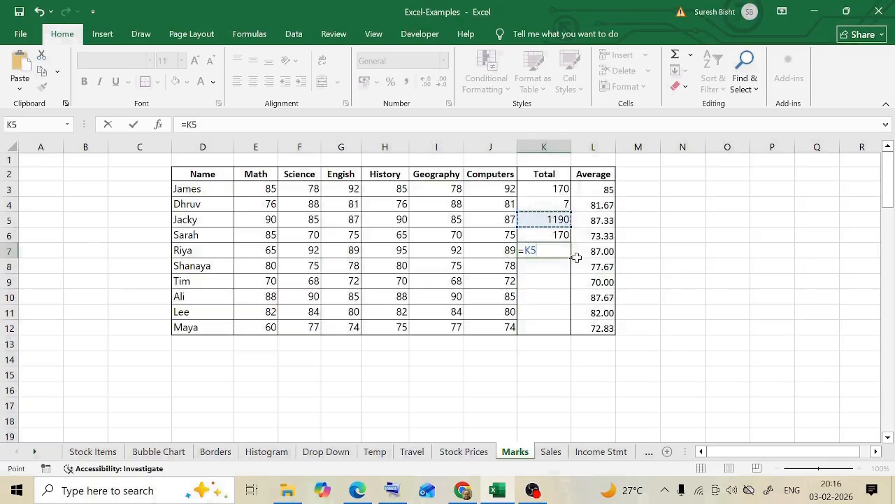
text(/)
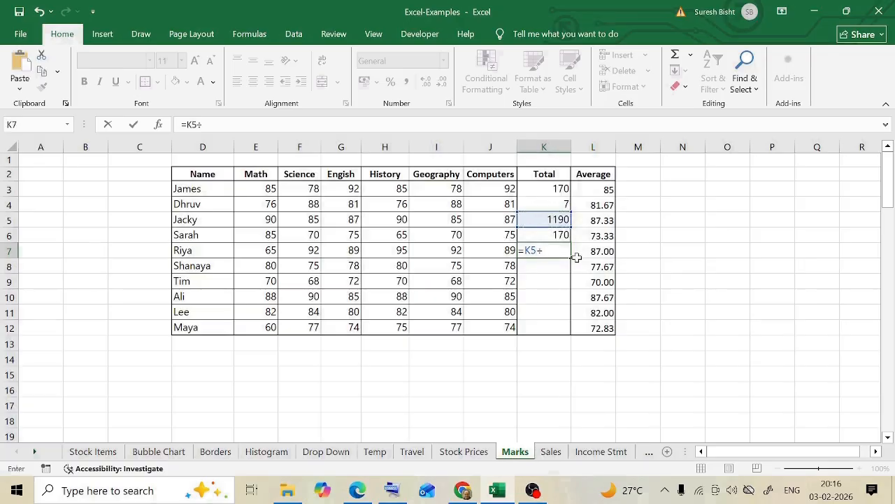
click(562, 204)
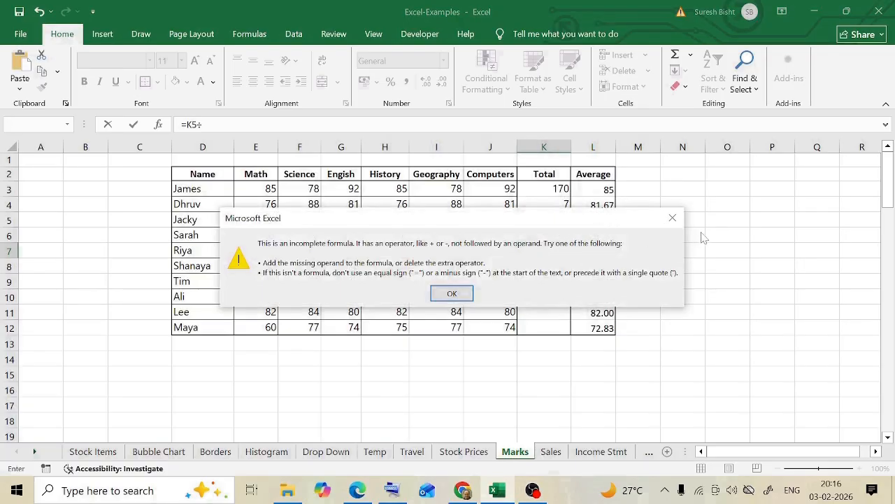
click(674, 219)
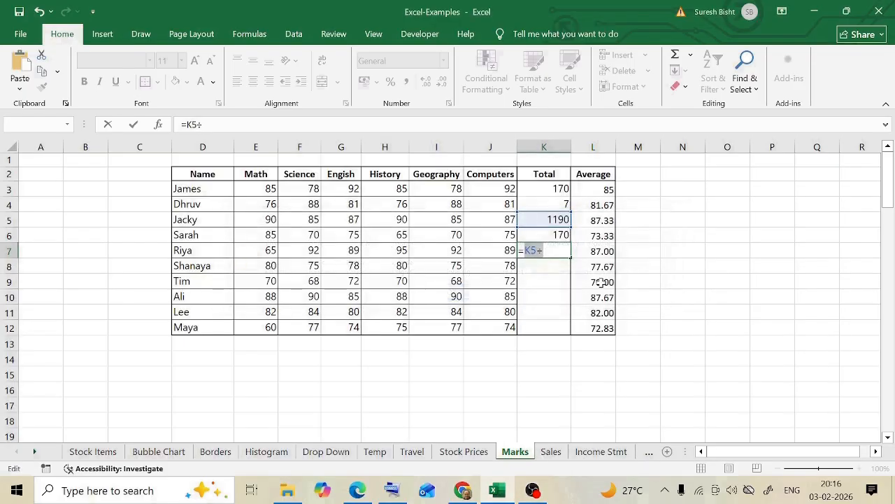
key(Escape)
key(Up)
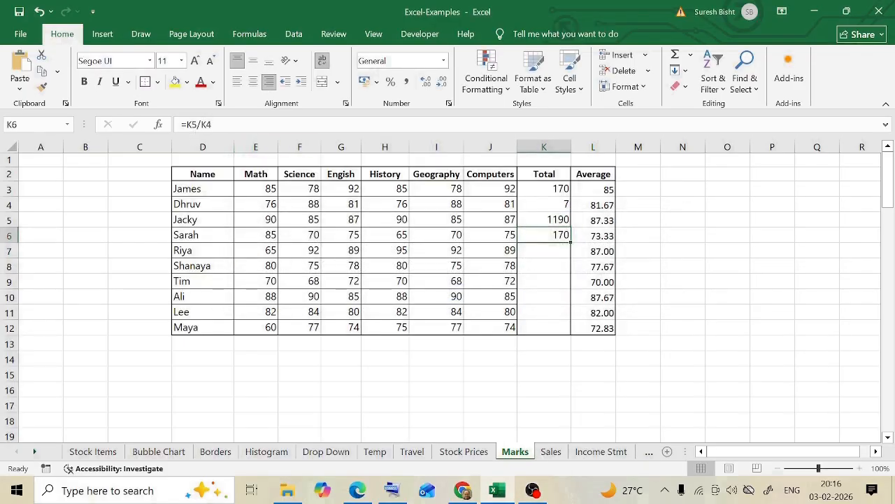
- Review the division operator in the K6 formula, and enter =10+5*2 in K7
click(197, 124)
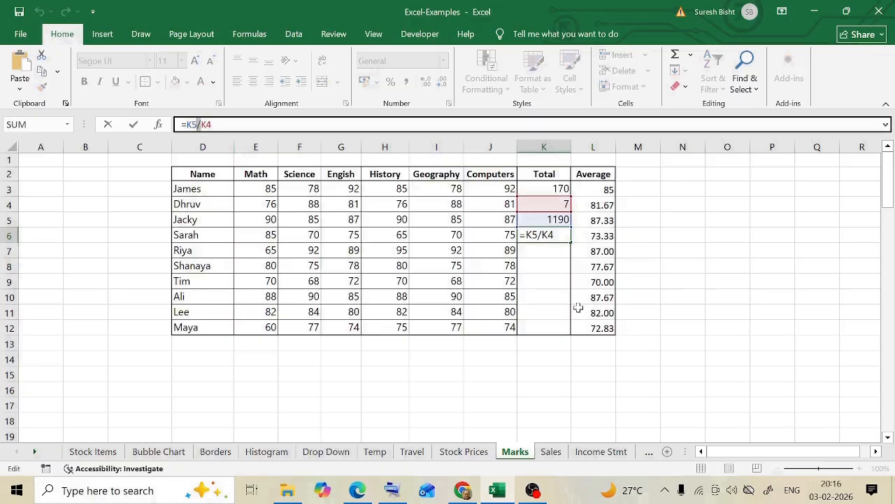
key(ctrl+Return)
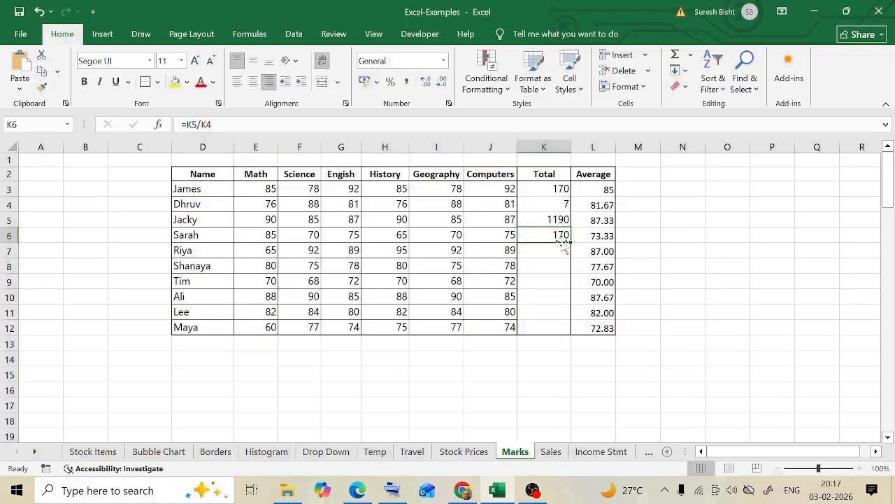
key(Down)
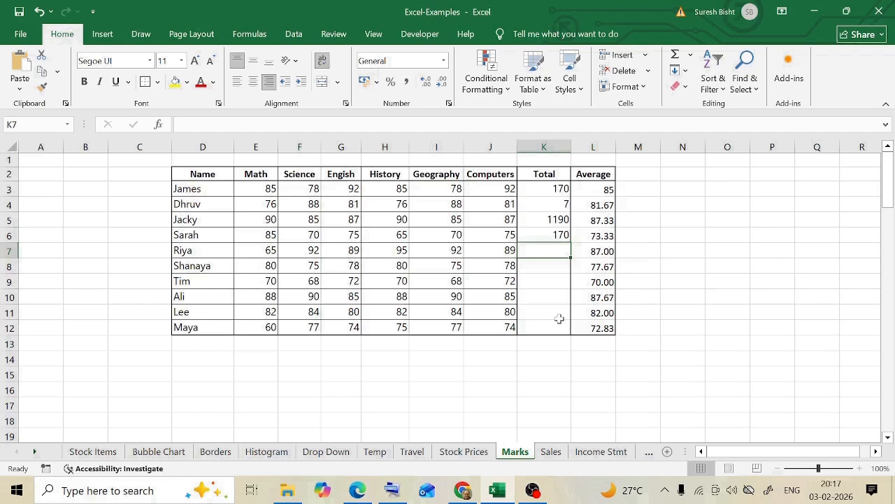
text(=10)
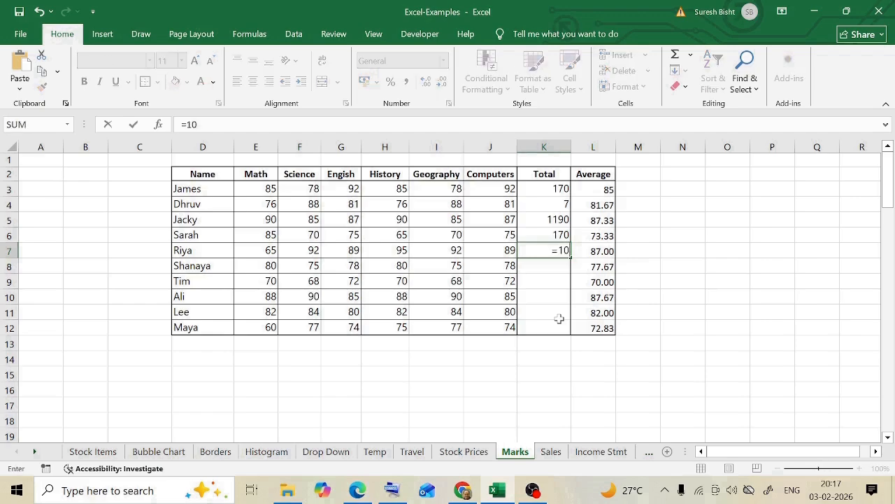
text(+5*2)
key(Return)
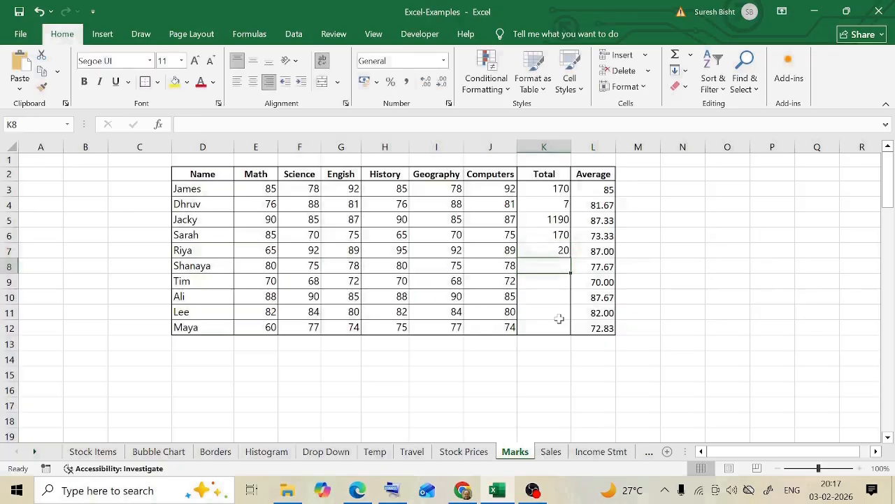
- Copy the K7 formula into K8 and add parentheses around the addition to make it =(10+5)*2
click(555, 252)
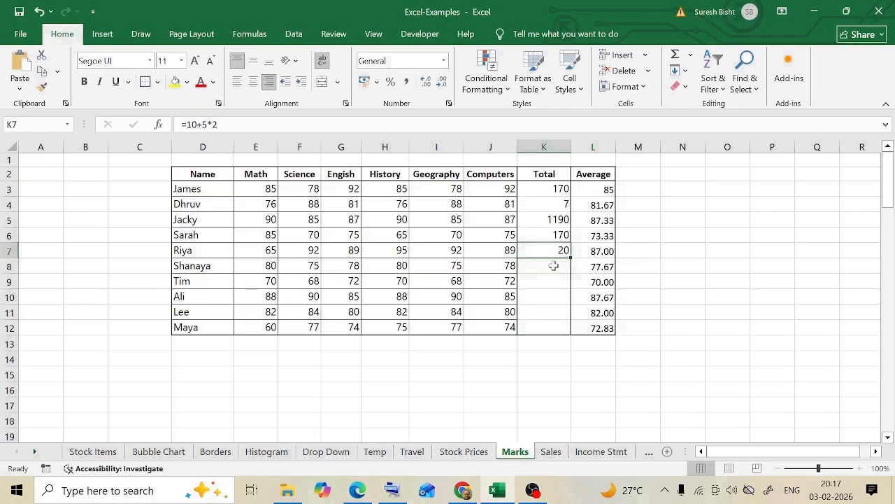
key(ctrl+c)
click(554, 266)
key(ctrl+v)
key(Escape)
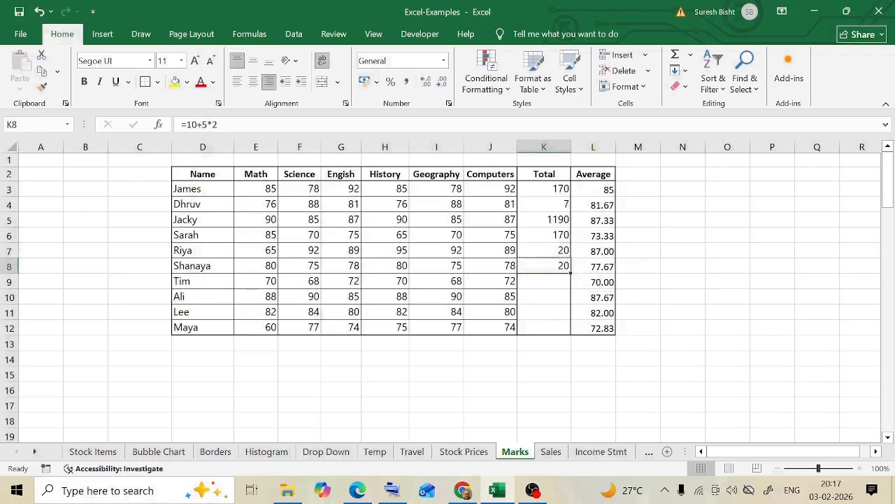
key(F2)
click(186, 124)
text((10+5)
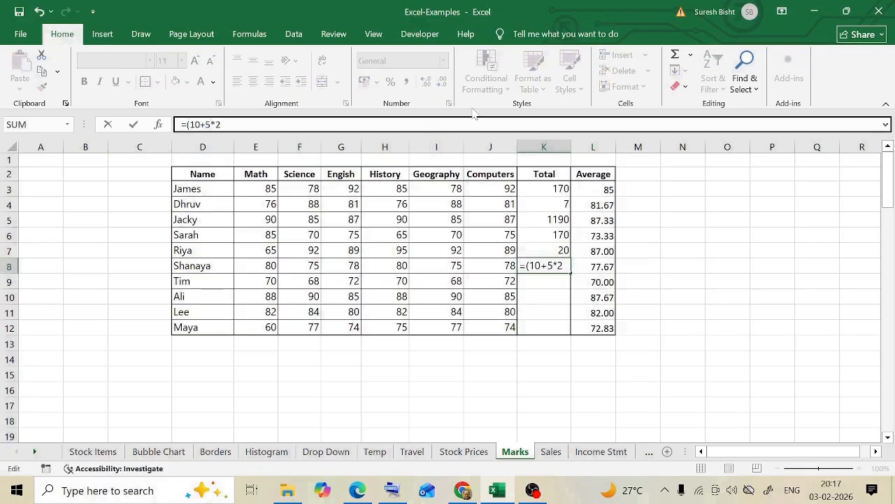
text())
key(Return)
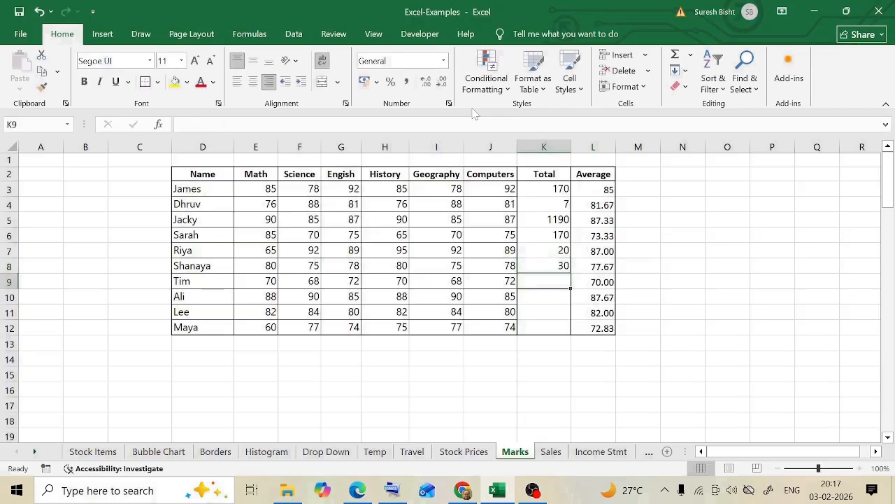
- Examine the parenthesised part of the formula in K8, leaving it as it is
click(545, 262)
drag(214, 125, 196, 124)
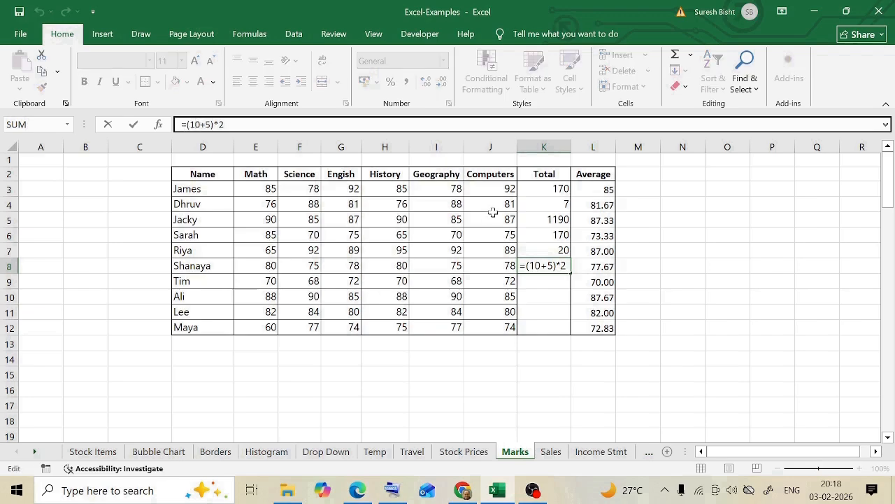
key(Escape)
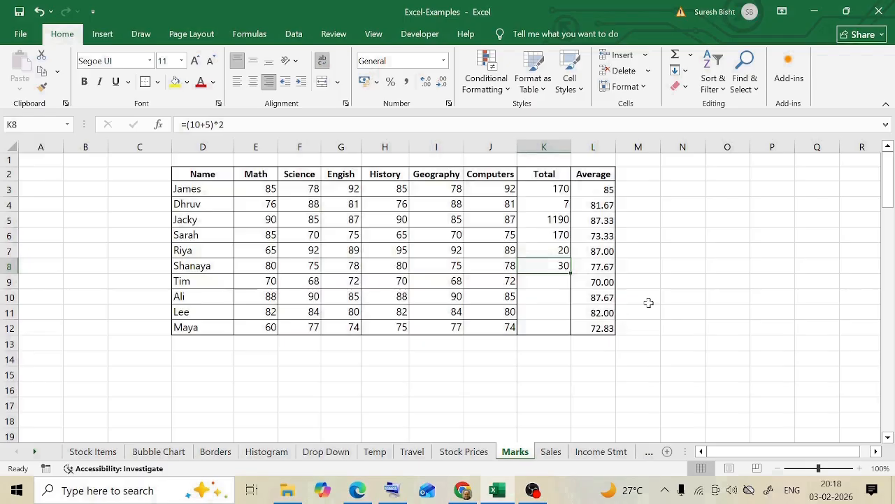
- On the Sales sheet, examine the Laptop row and the cell references used by its Tax formula in I3
key(ctrl+Page_Down)
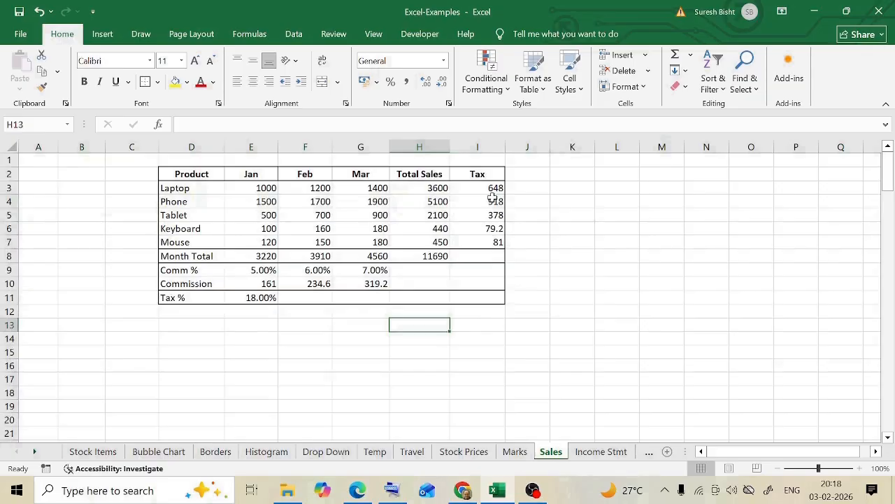
click(193, 188)
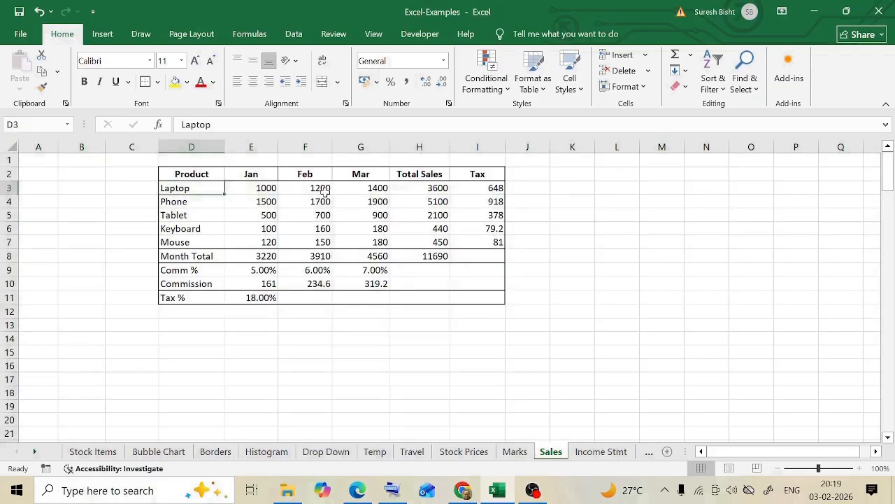
drag(270, 188, 417, 189)
click(493, 191)
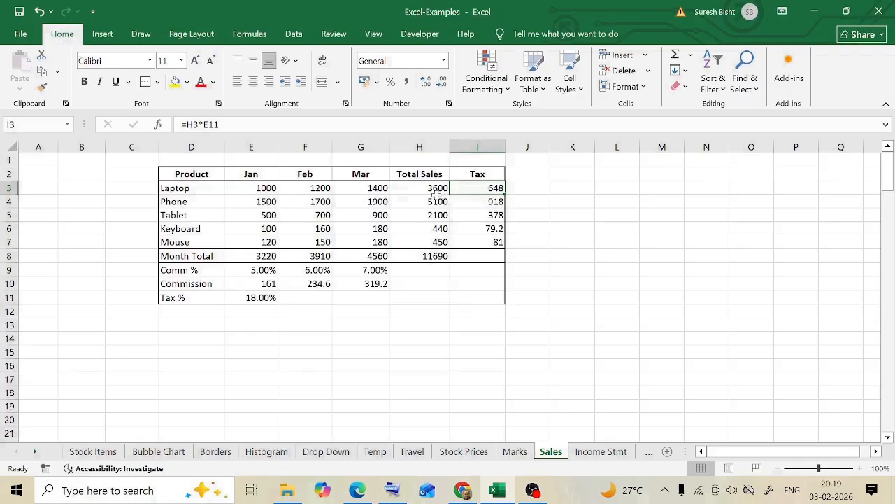
key(F2)
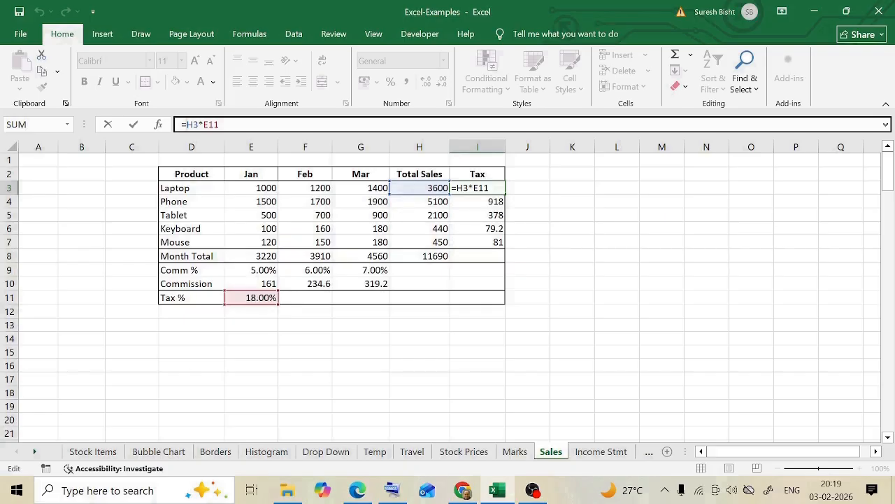
key(ctrl+Return)
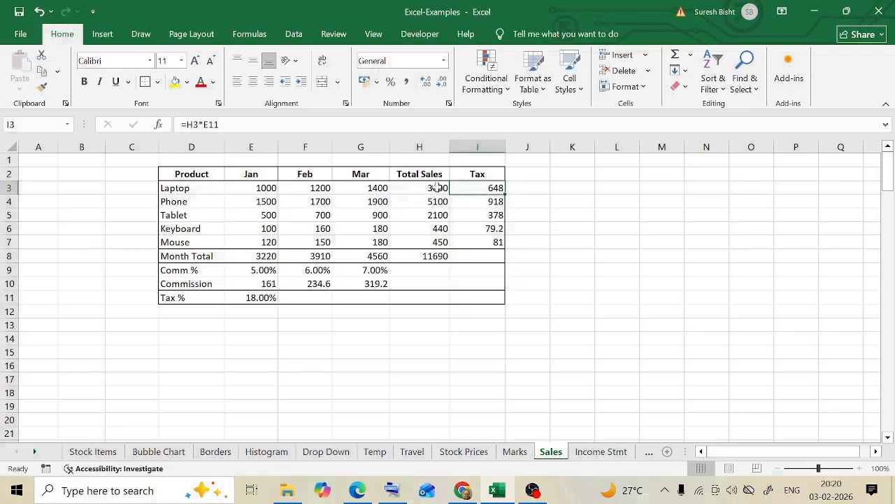
key(F2)
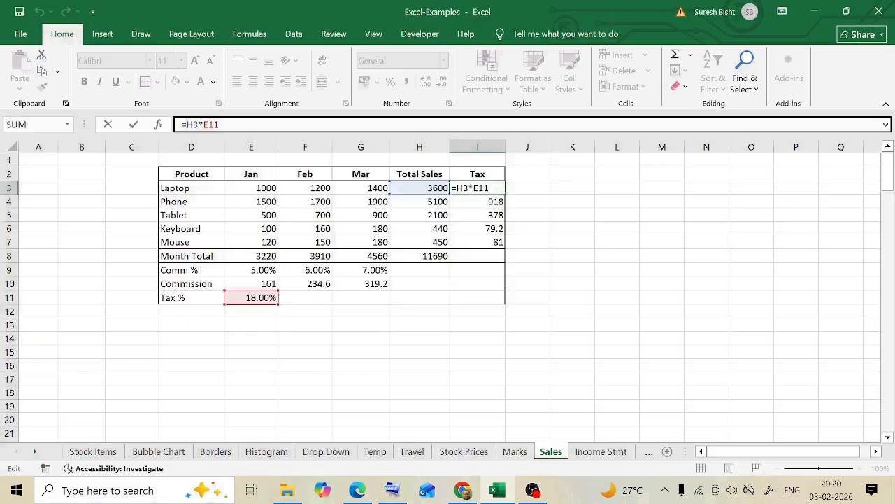
key(ctrl+Return)
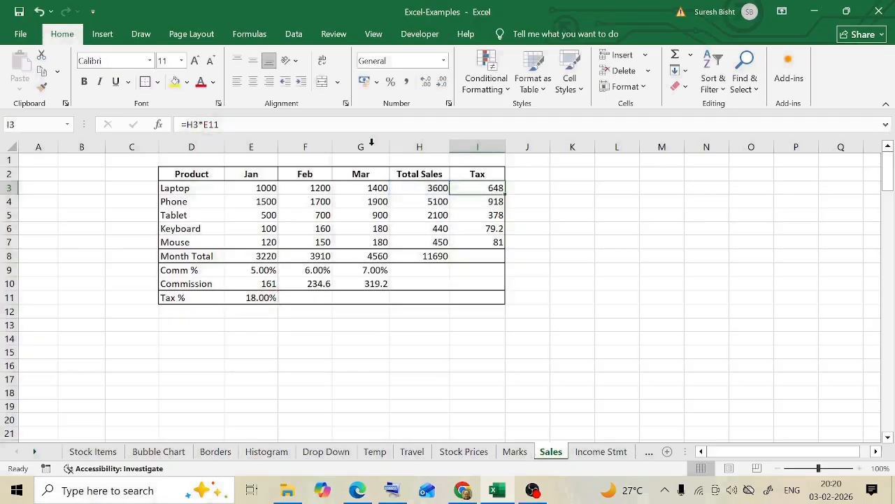
- Try a Tax % of 20% in E11, check its effect on the Laptop tax in I3, and undo the change
click(241, 298)
text(20)
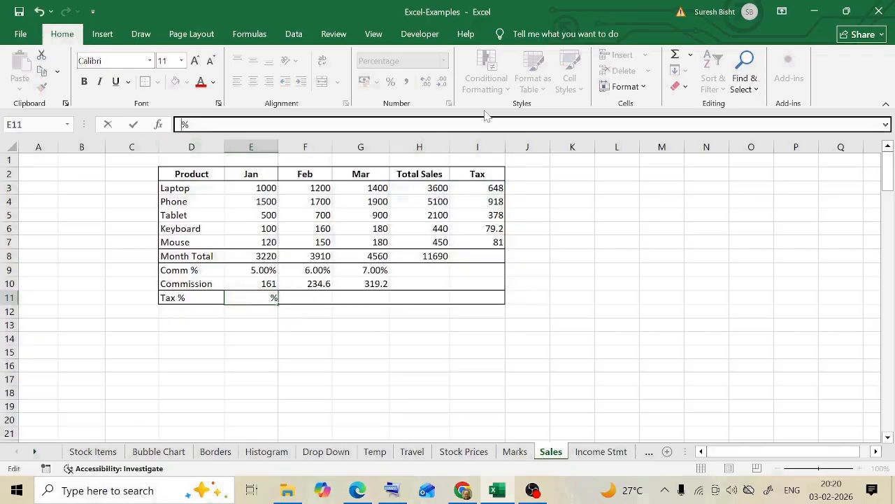
key(Return)
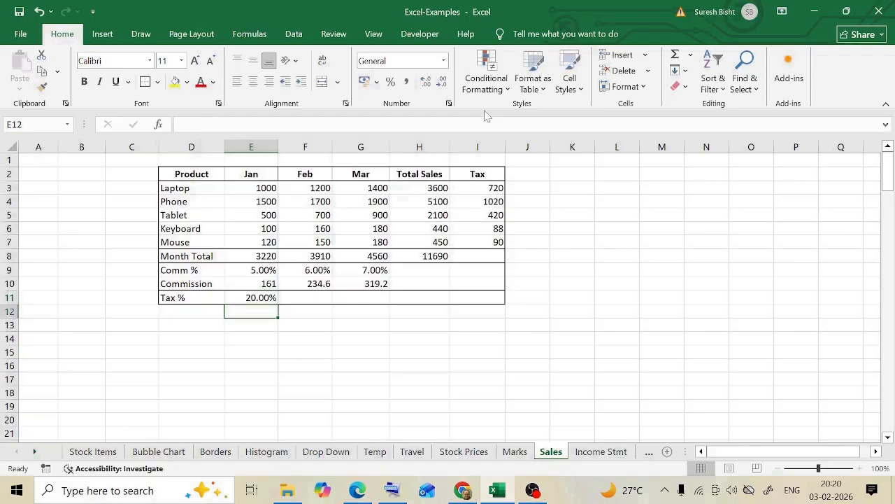
click(493, 186)
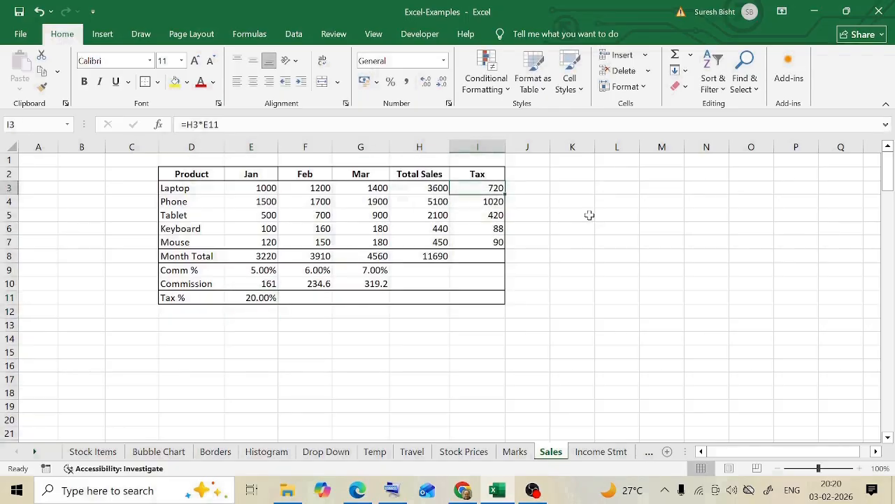
key(ctrl+z)
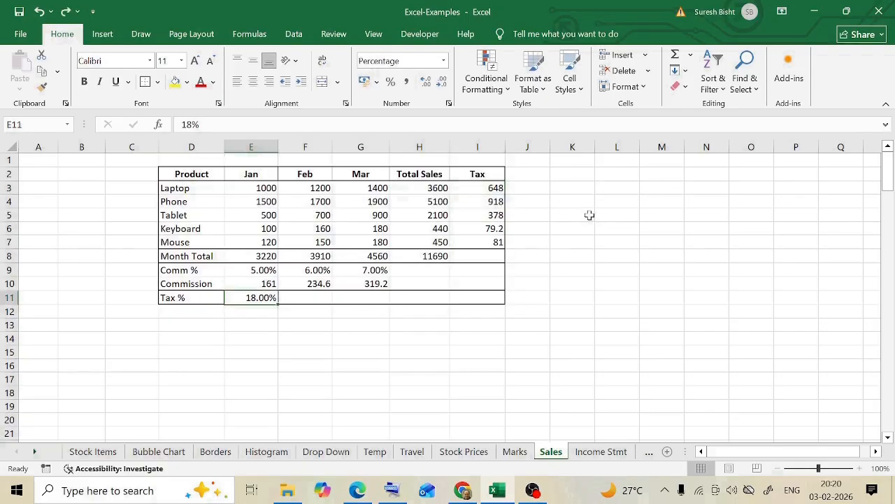
click(498, 189)
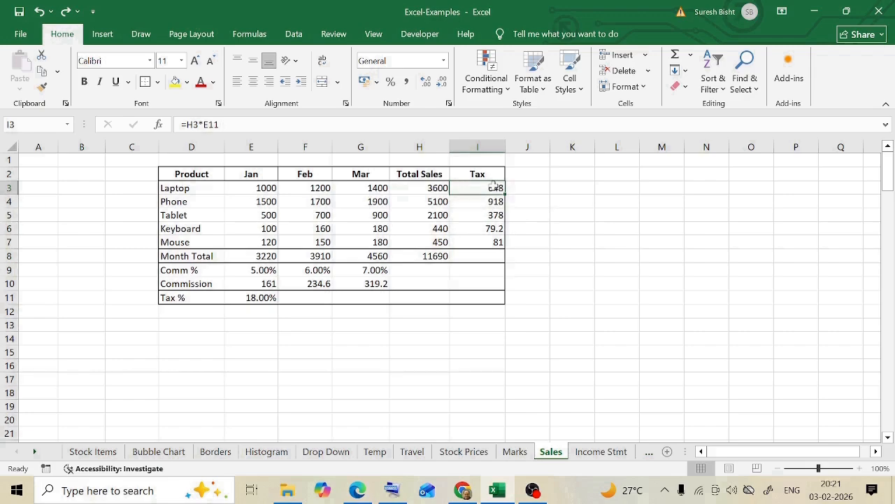
- On the Marks sheet, total the first student's six subject marks in K3 with =SUM(E3:J3)
key(ctrl+Page_Up)
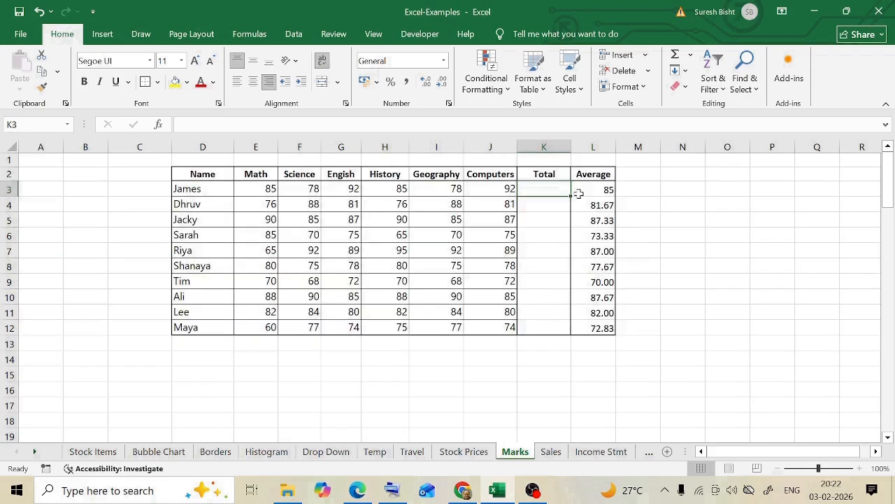
text(=Sum)
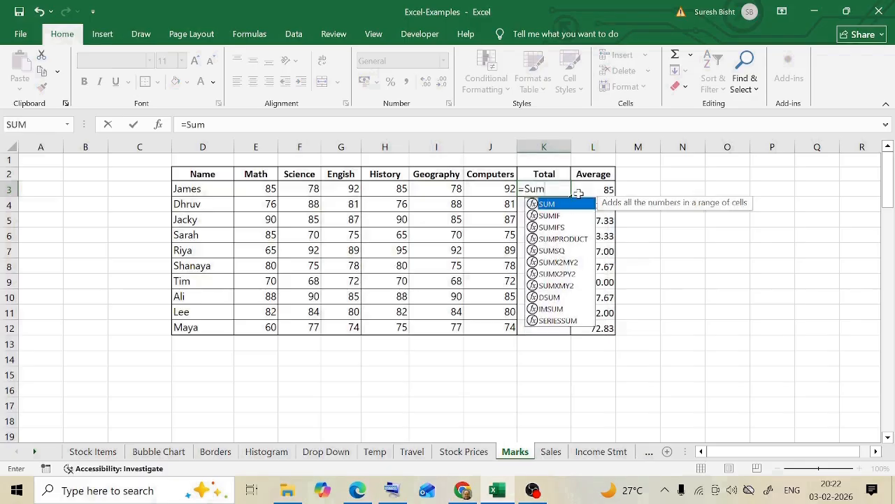
text(()
drag(259, 189, 490, 189)
text())
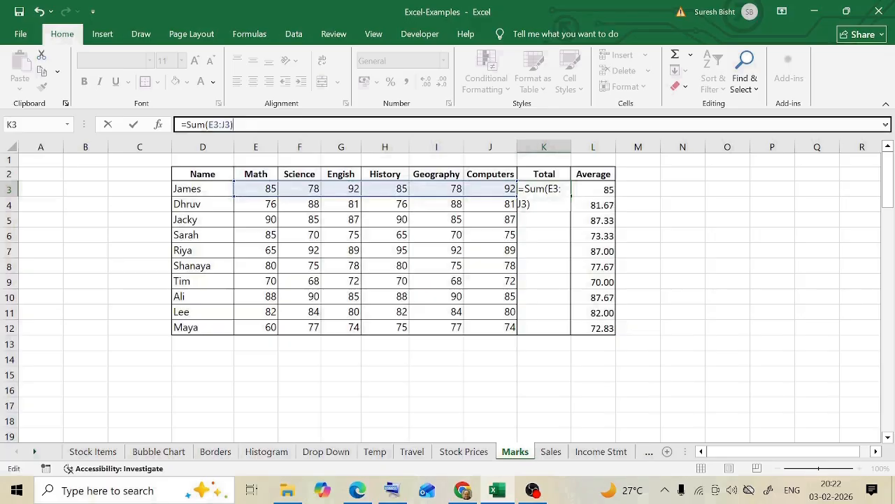
key(Return)
- Fill the SUM formula from K3 down the Total column to K12
click(557, 187)
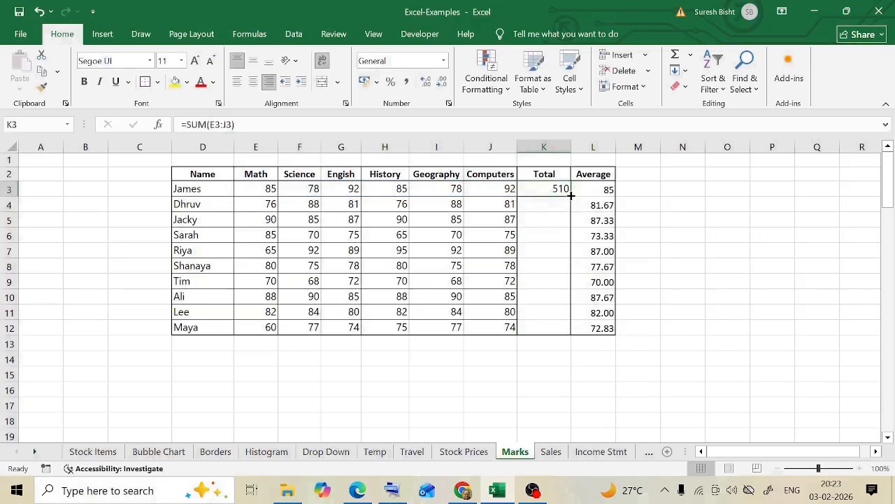
drag(571, 196, 567, 331)
key(ctrl+z)
drag(572, 198, 576, 329)
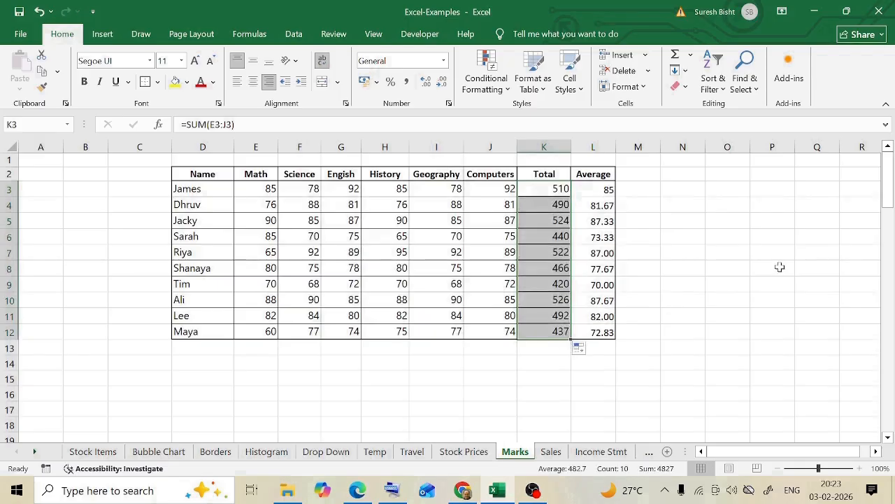
- Examine how the SUM range references differ from row to row in the Total column
click(554, 203)
click(552, 226)
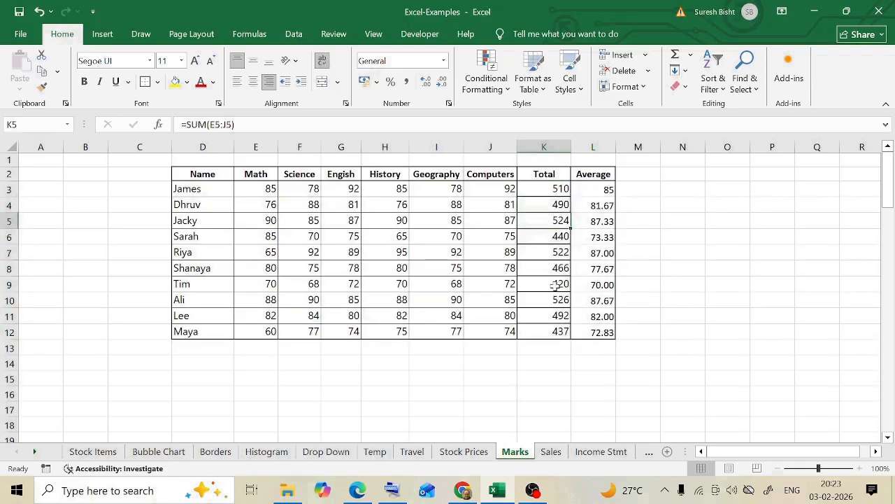
click(555, 208)
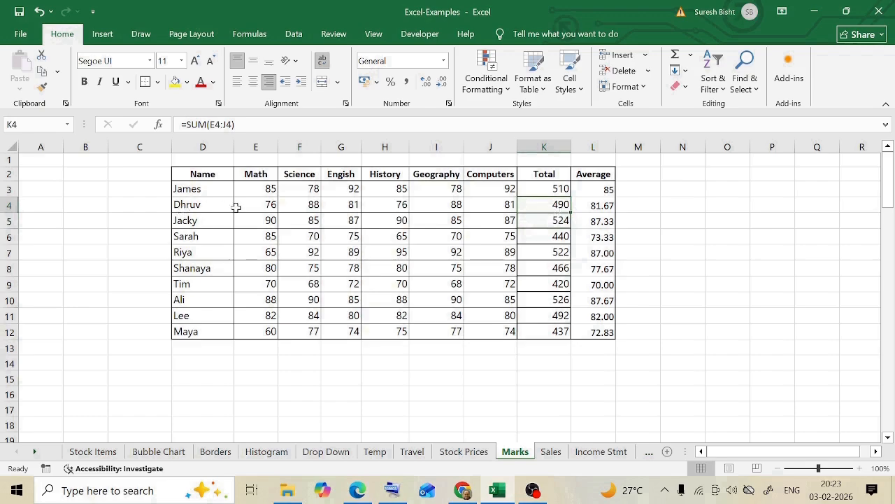
key(Up)
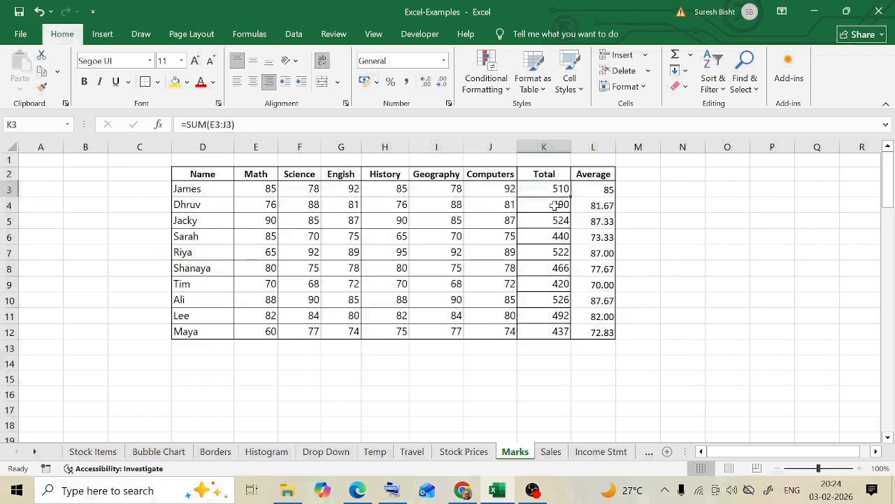
click(555, 206)
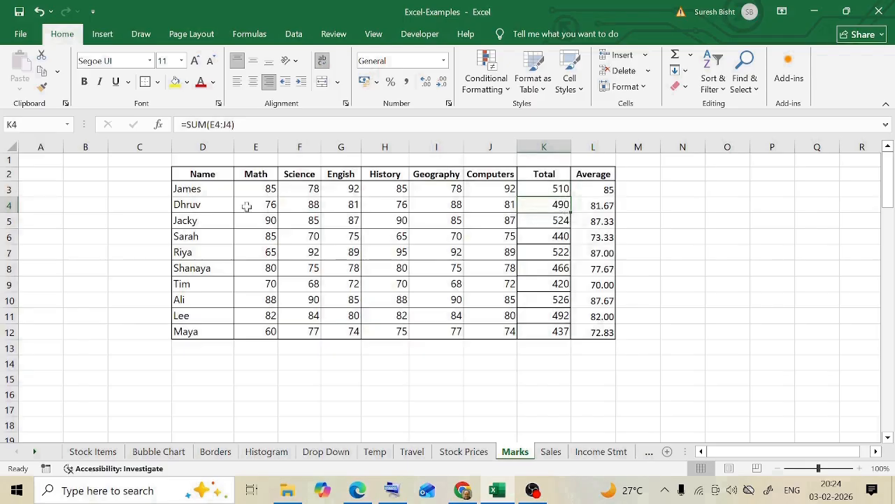
click(553, 235)
click(559, 252)
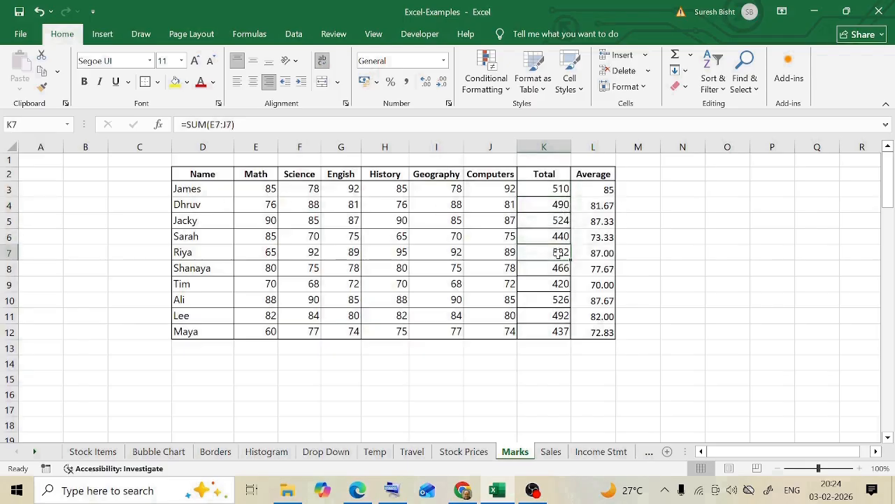
click(560, 284)
click(558, 300)
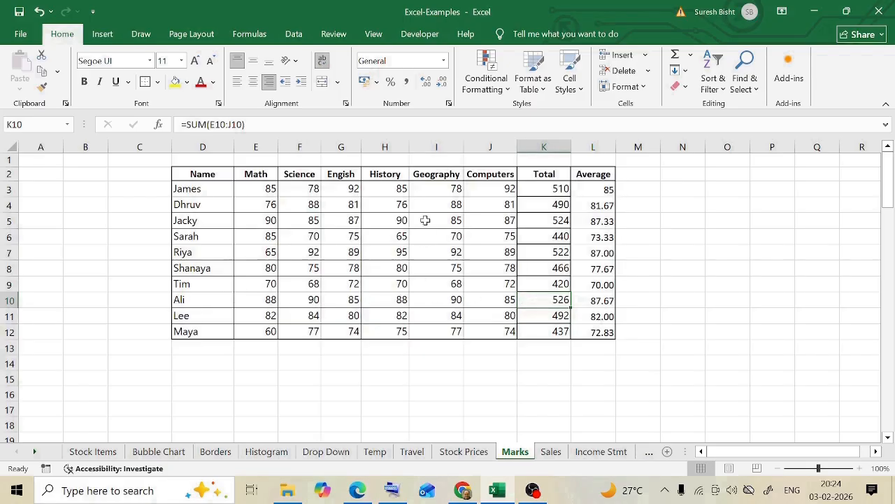
click(550, 193)
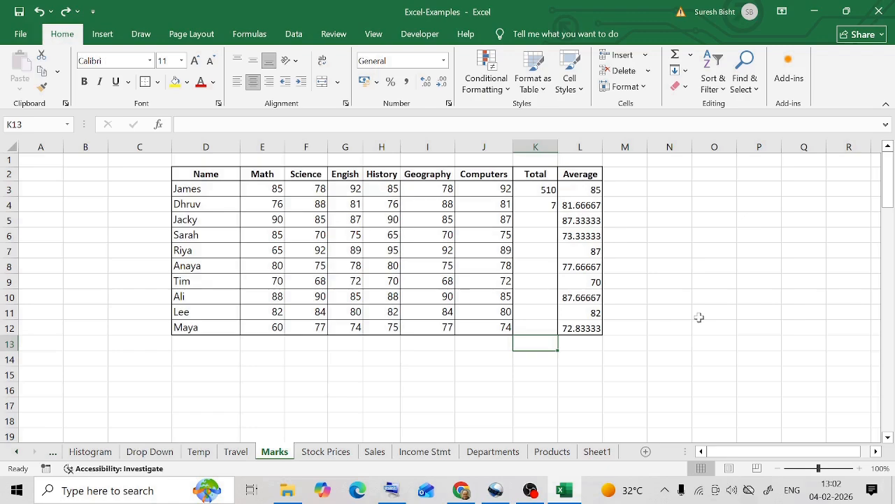
- Try dividing K4 by zero with =K4/0 in K13 to show the error, and clear the cell
text(=)
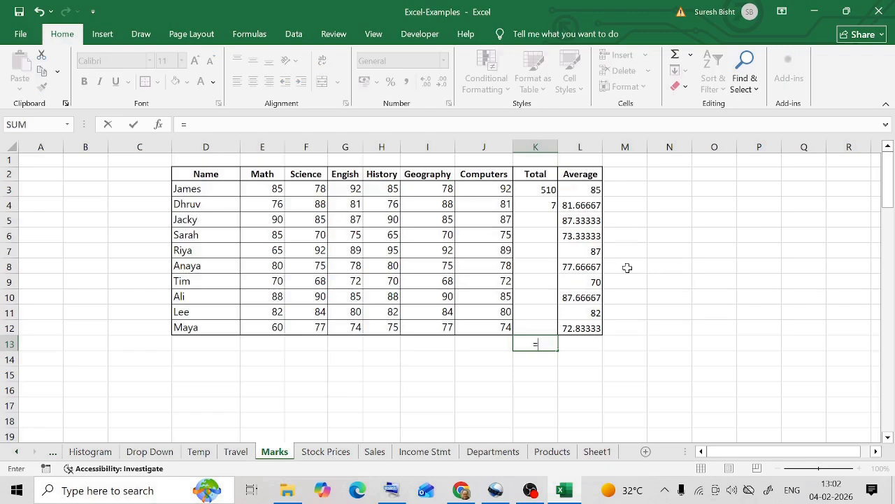
click(544, 205)
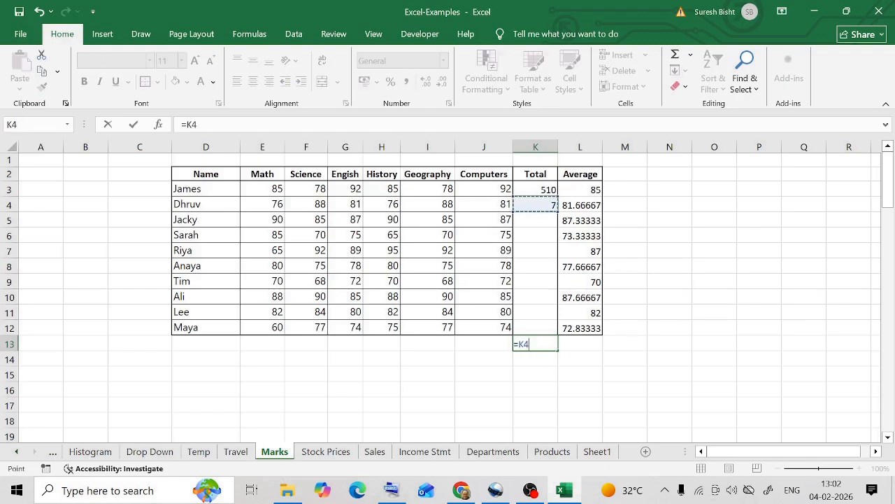
text(/0)
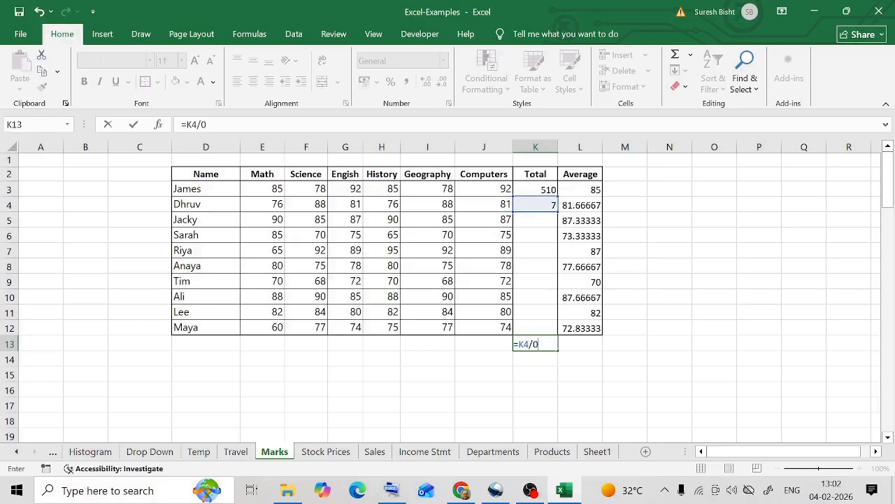
key(Return)
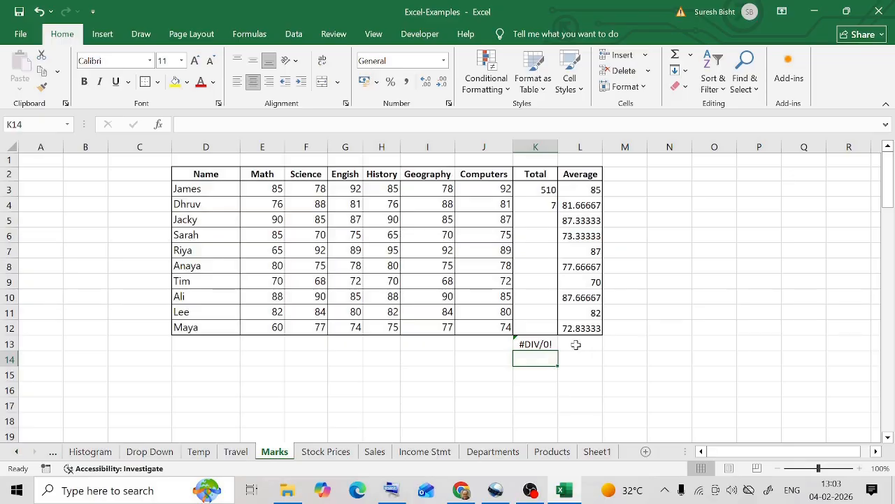
click(538, 344)
key(Delete)
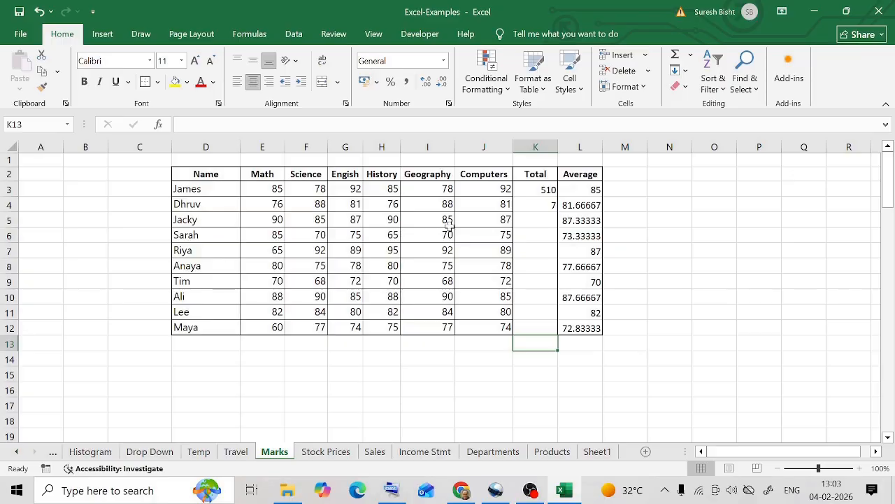
drag(440, 196, 448, 328)
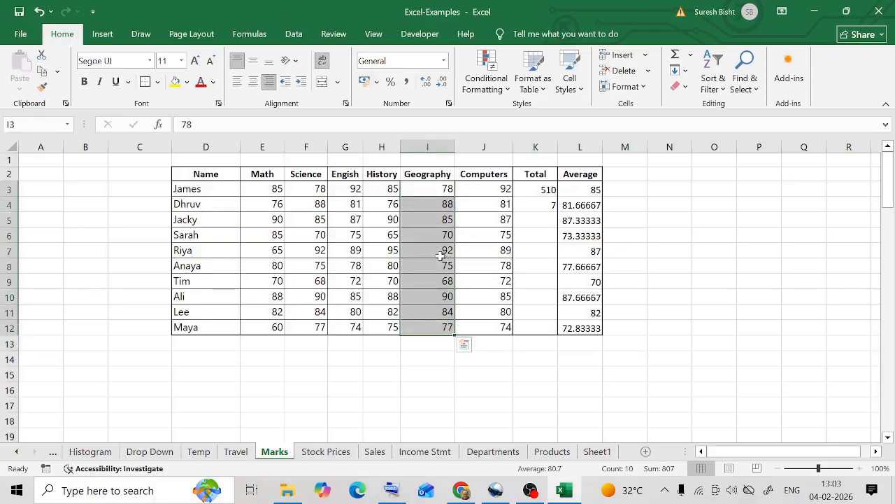
click(438, 238)
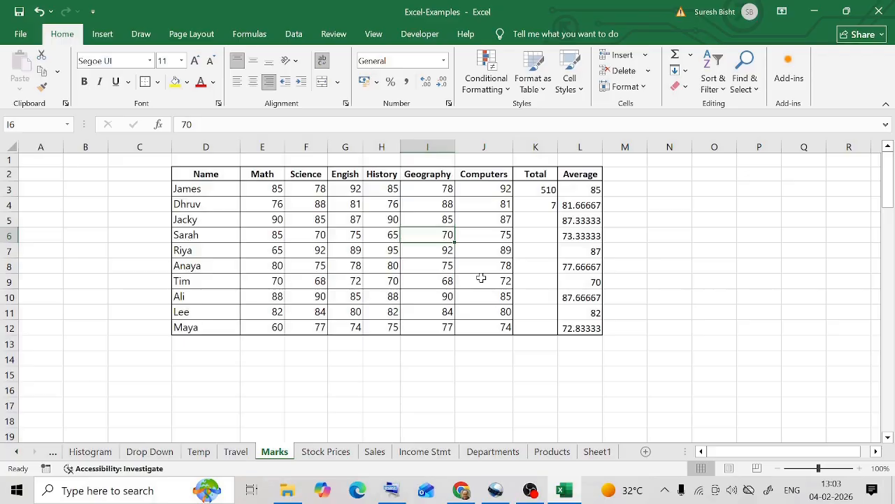
click(531, 341)
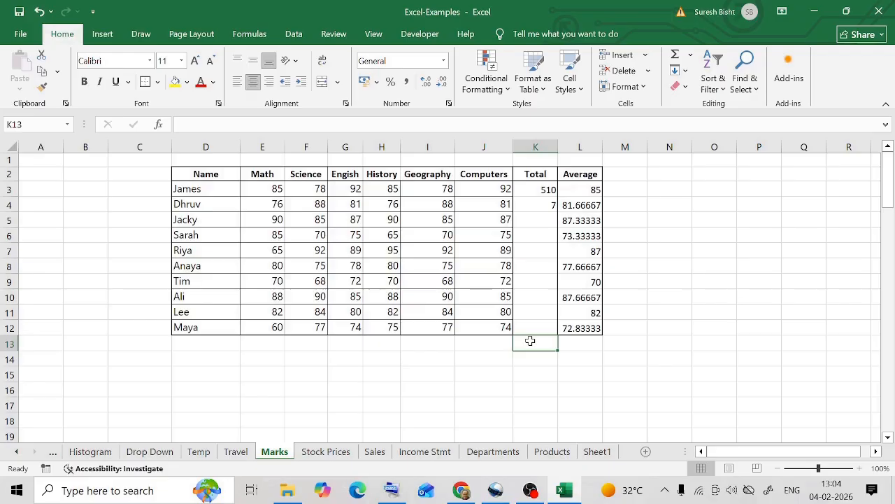
- Remove the leading equals sign from the =3+4 formula in K4 so the entry is plain text
double_click(536, 205)
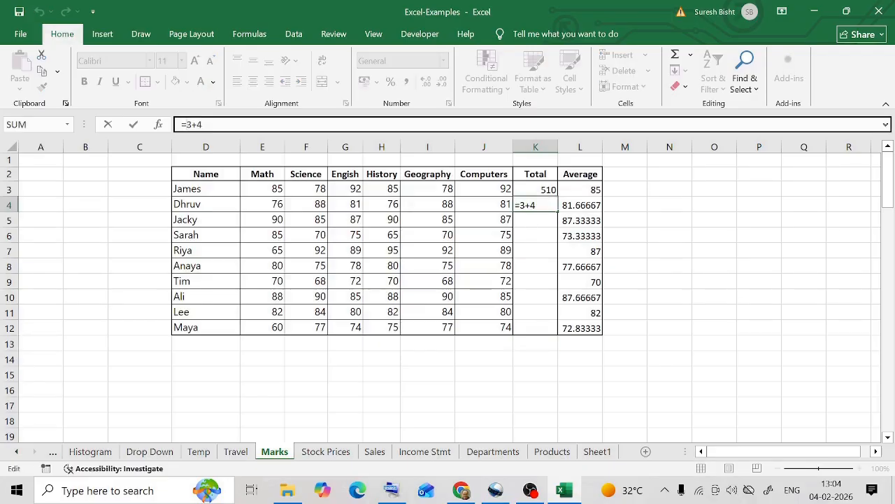
key(Home)
key(Delete)
key(ctrl+Return)
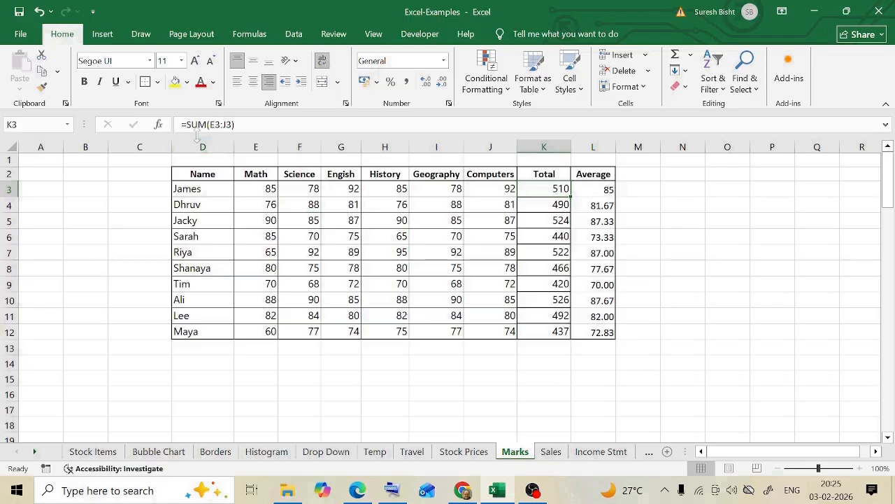
- Replace the first student's average formula in L3 with =AVERAGE(E3:J3)
click(599, 190)
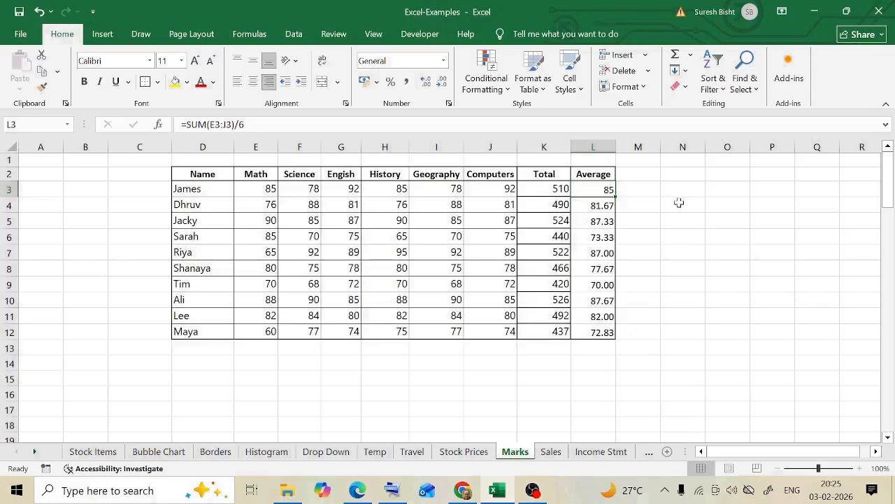
key(Delete)
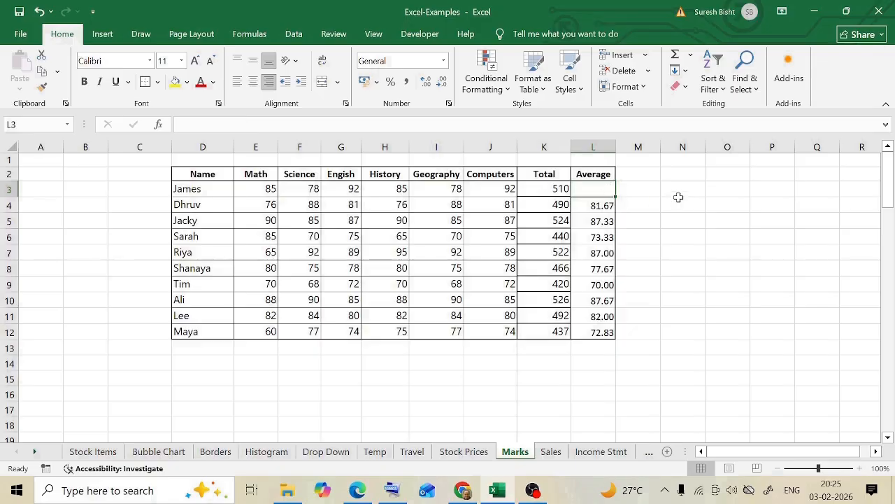
text(=Av)
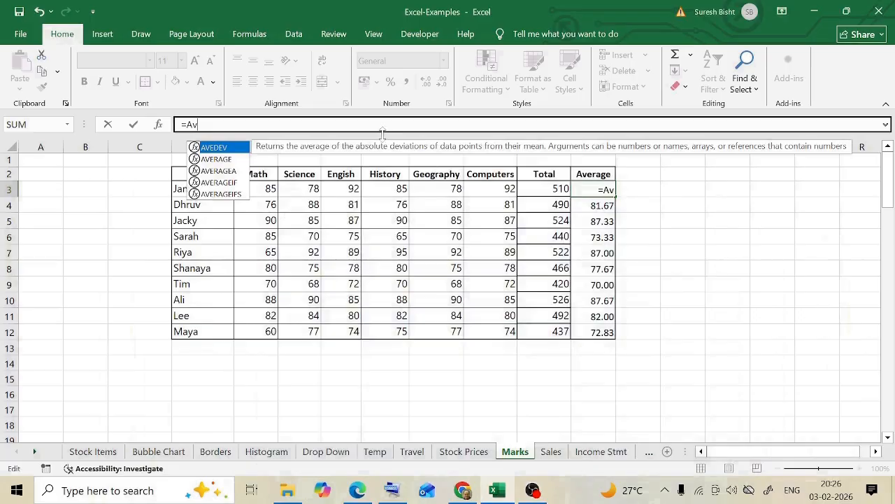
key(Down)
key(Tab)
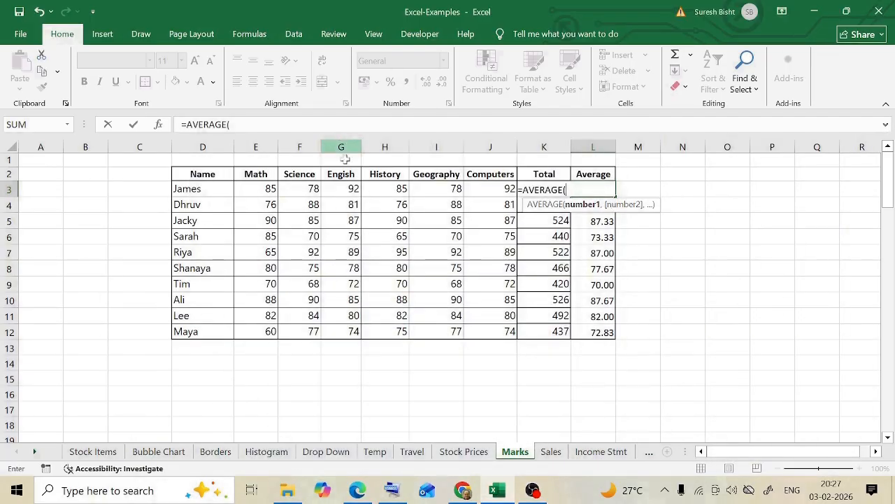
drag(259, 196, 499, 196)
click(253, 125)
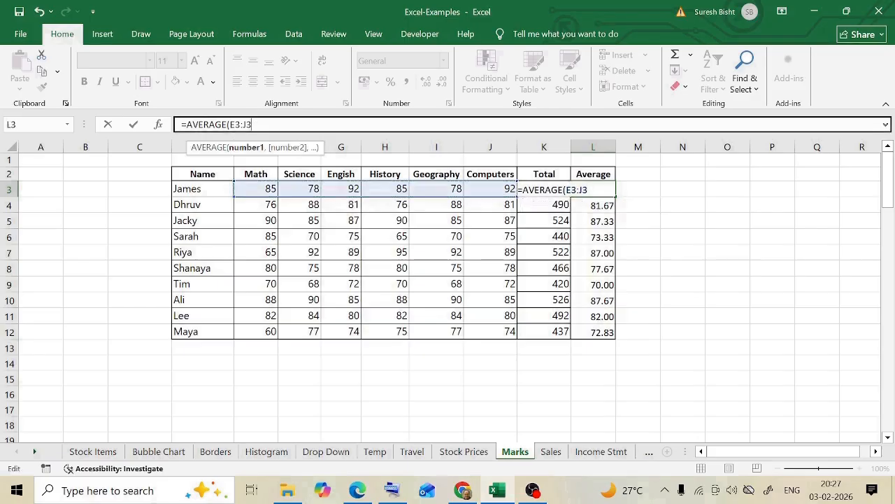
text())
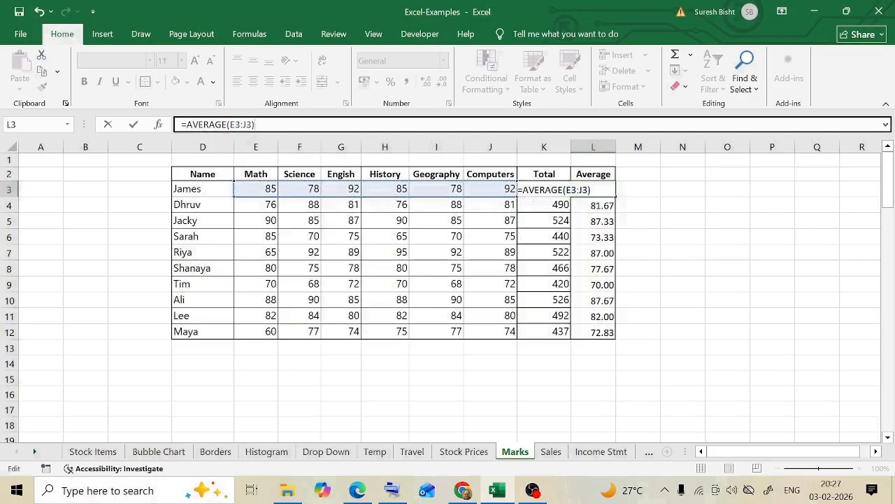
key(Return)
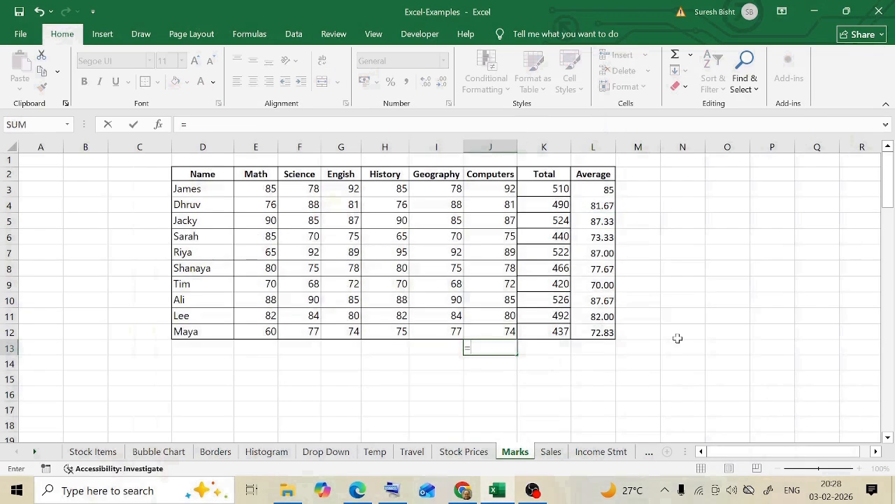
- Count the numeric Computers marks in J13 with =COUNT(J3:J12)
text(count)
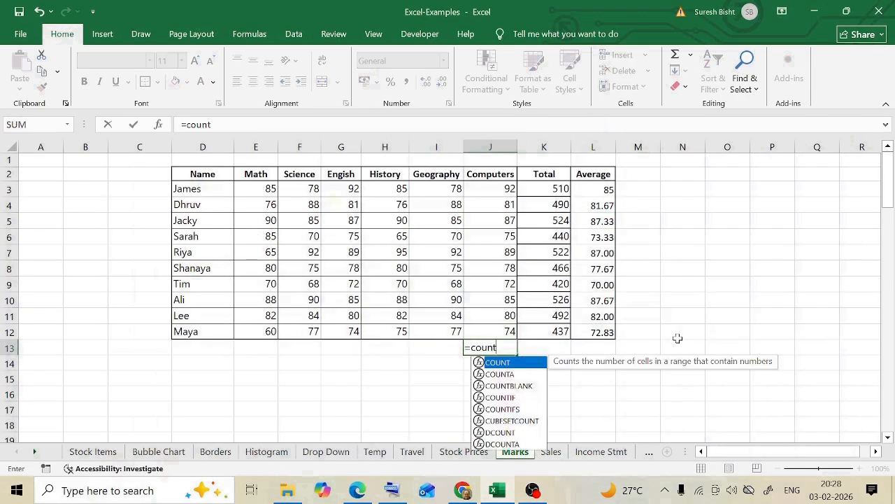
double_click(498, 363)
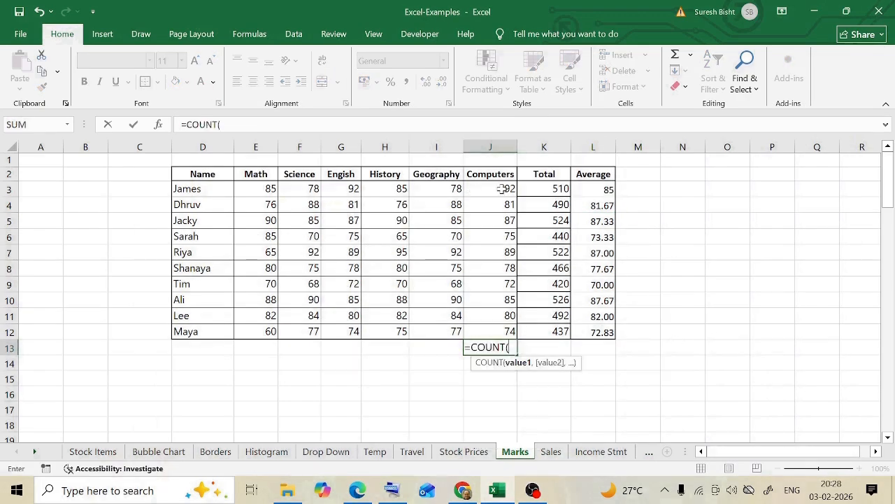
drag(501, 188, 493, 331)
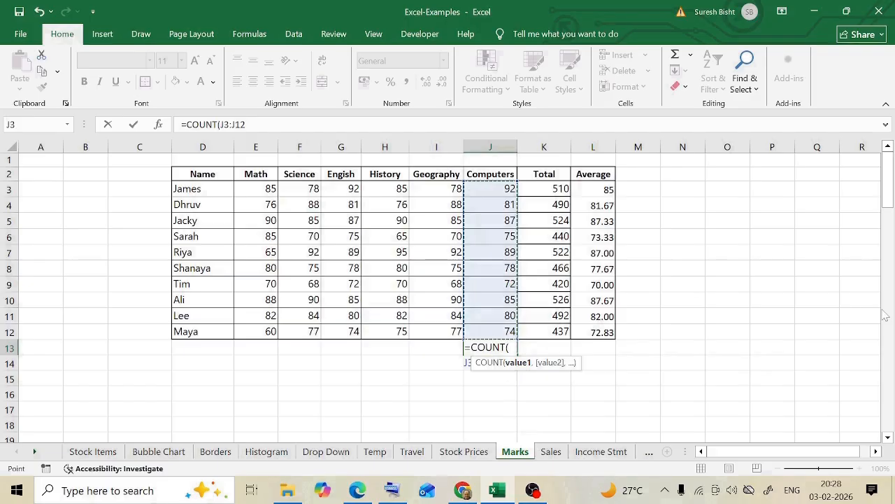
key(Return)
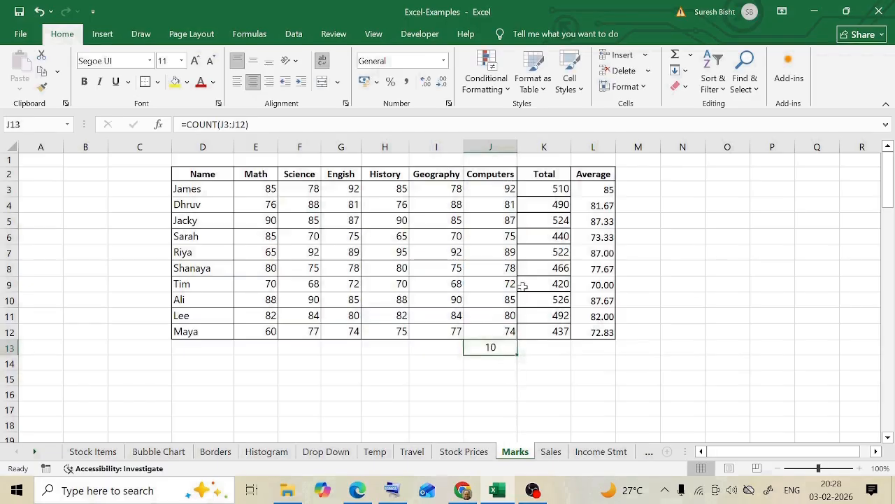
- Check the average, count and sum of the Computers marks J3:J12 in the status bar
click(503, 188)
drag(502, 188, 509, 332)
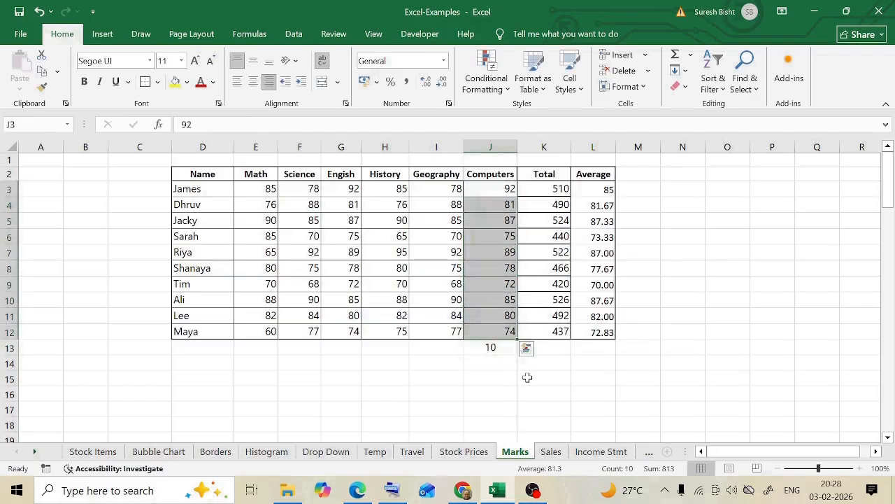
click(507, 347)
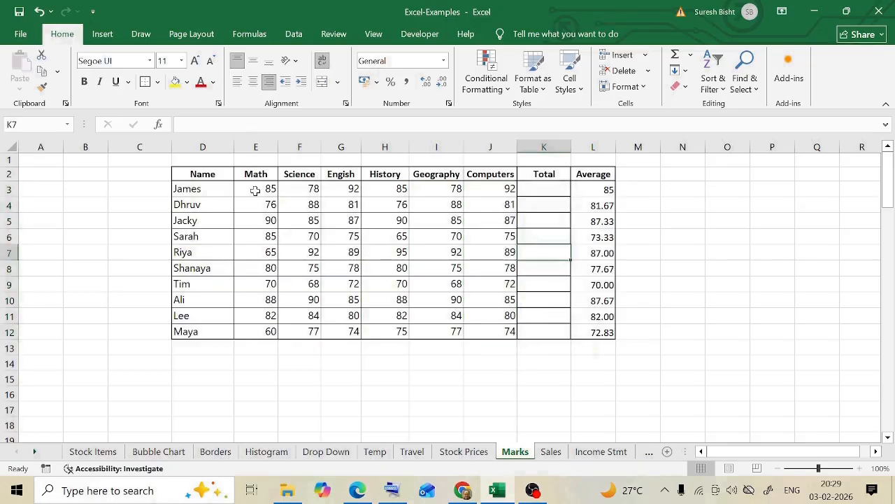
- Try AutoSum on the first student's marks E3:J3 to total them in K3, and clear the result
drag(256, 190, 509, 190)
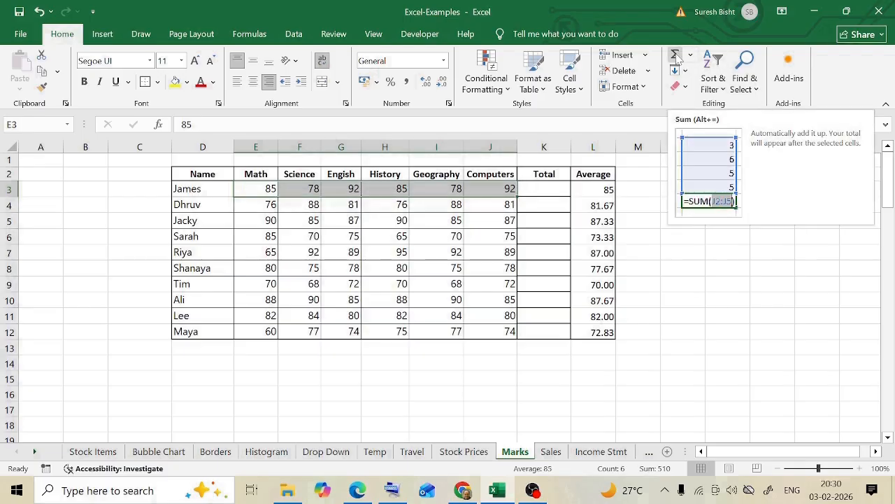
click(676, 56)
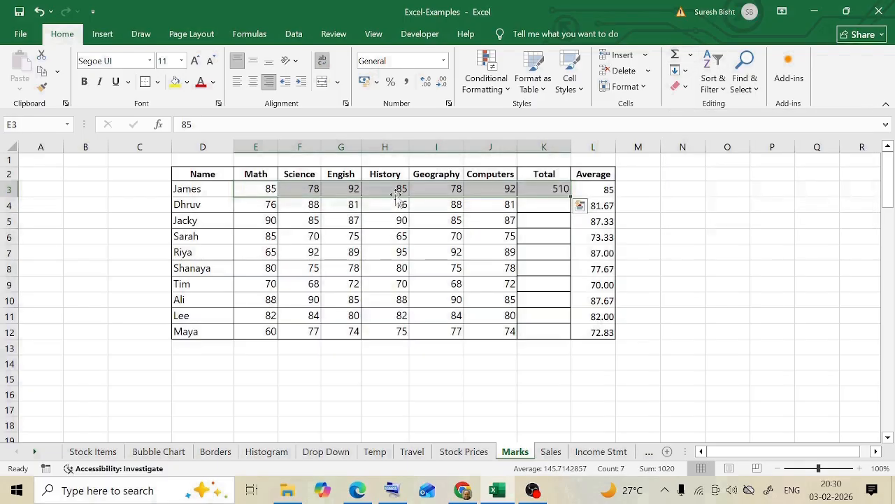
click(540, 188)
key(Delete)
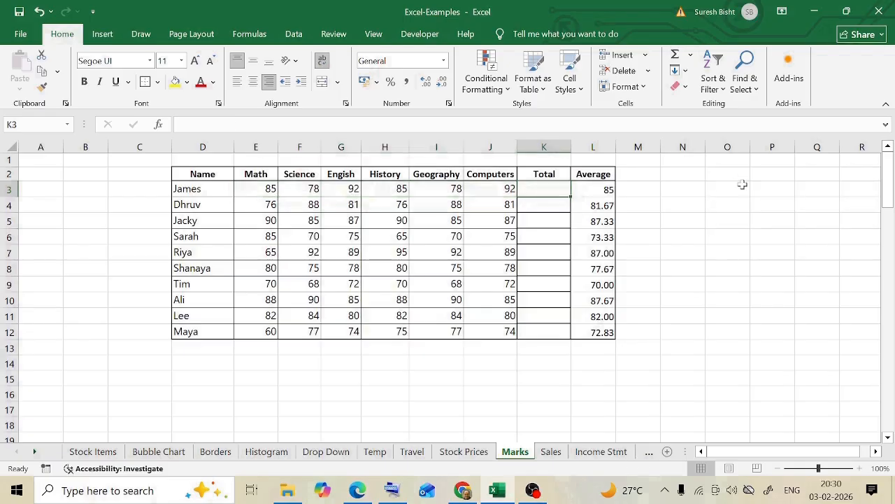
- Try AutoSum beneath the Computers marks to enter =SUM(J3:J12) in J13, and clear the cell
click(586, 316)
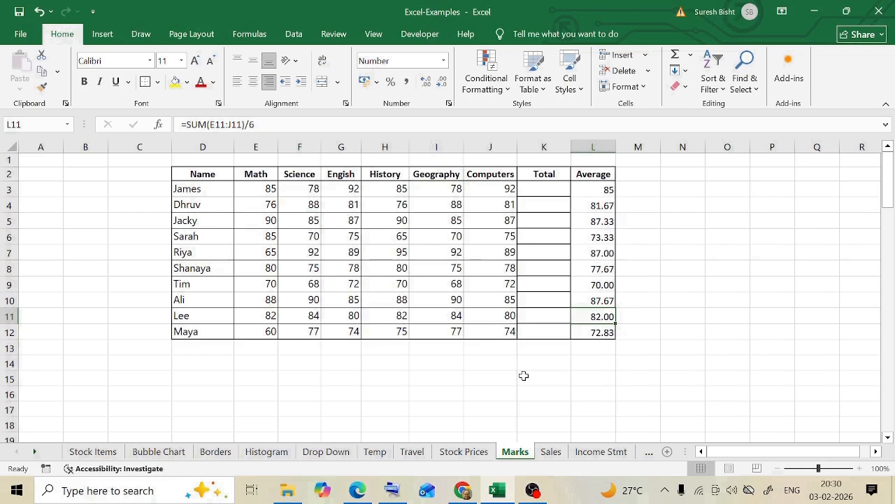
drag(501, 189, 508, 334)
click(508, 348)
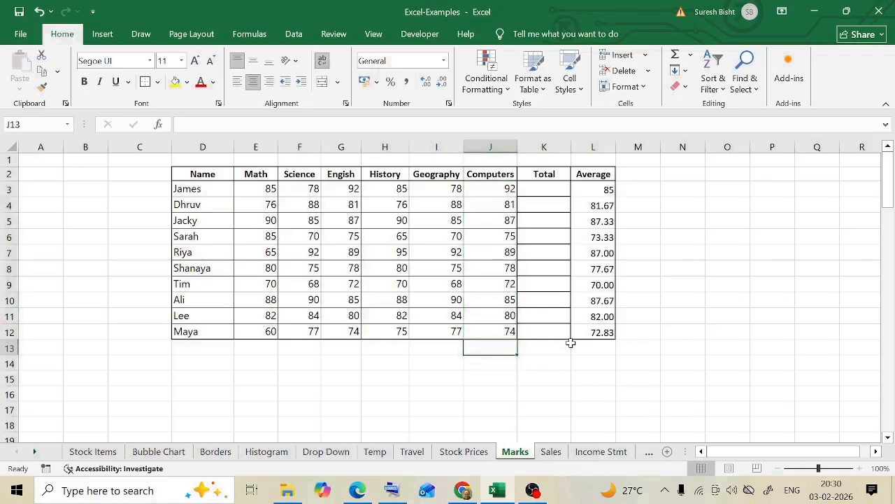
key(alt+equal)
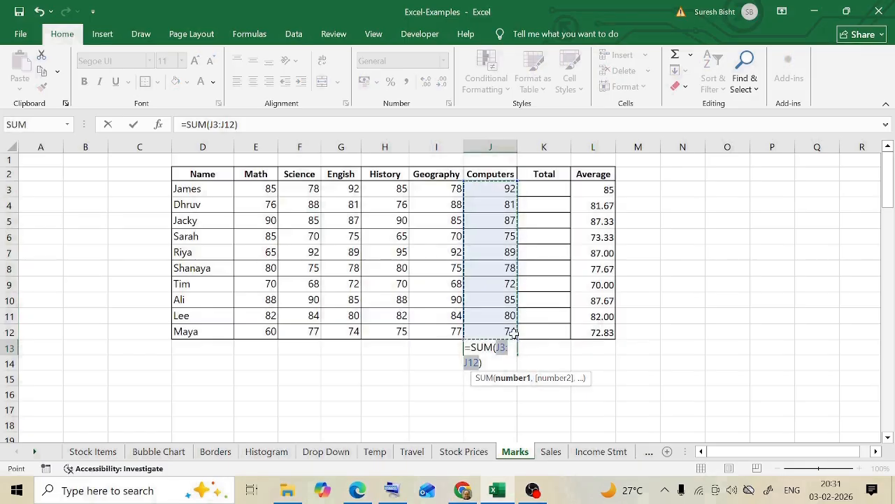
key(Return)
key(Up)
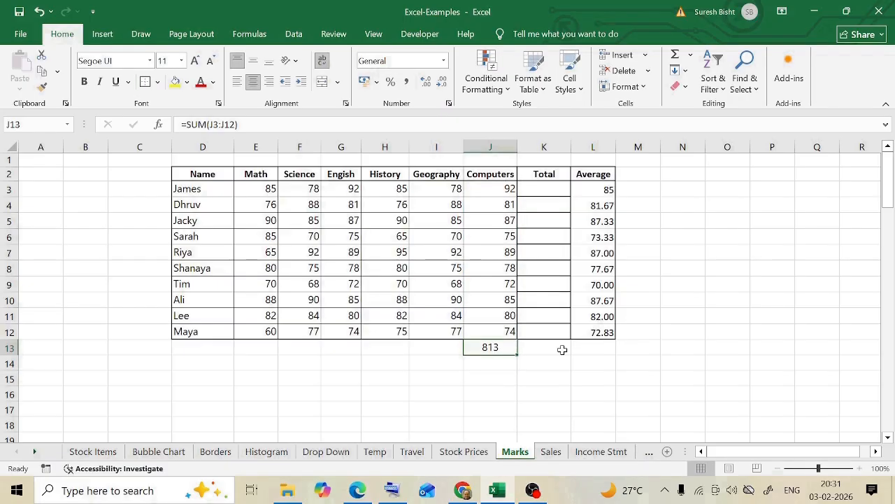
key(Delete)
click(552, 190)
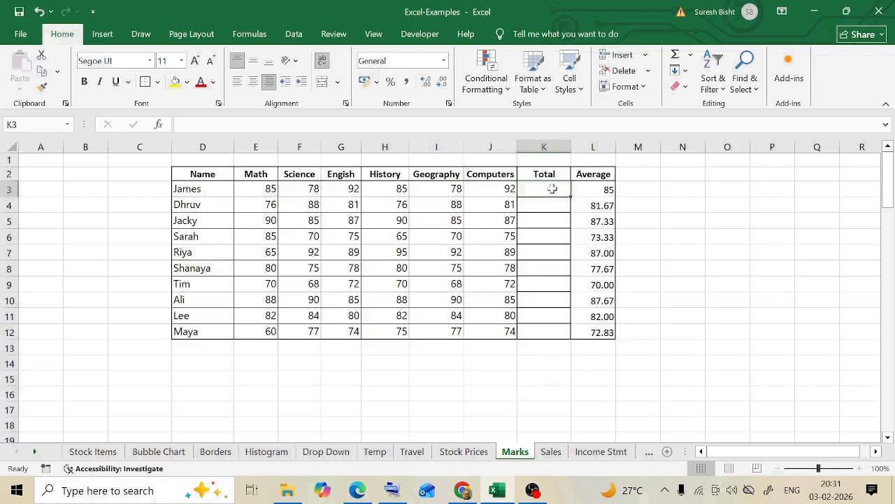
double_click(552, 189)
click(231, 125)
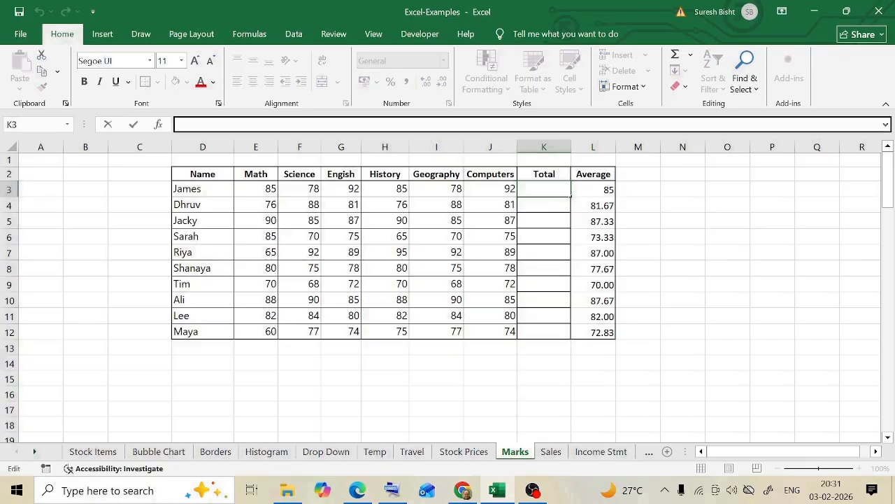
text(=)
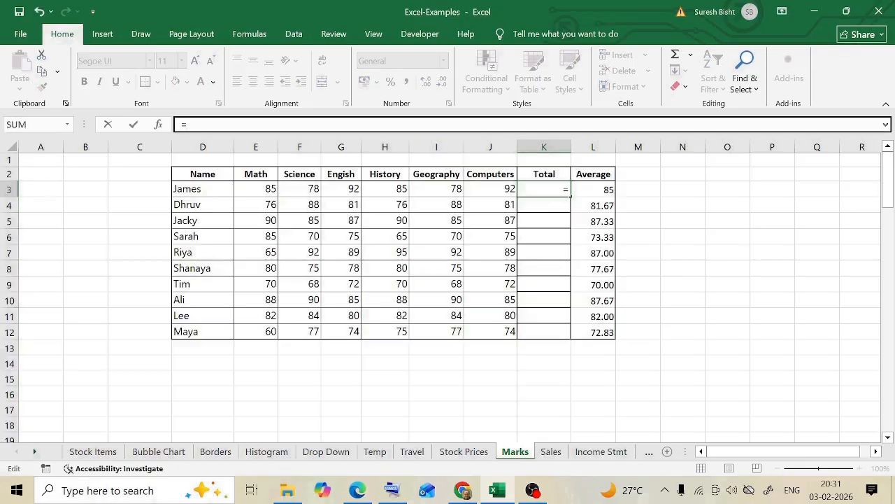
key(BackSpace)
click(544, 236)
click(543, 187)
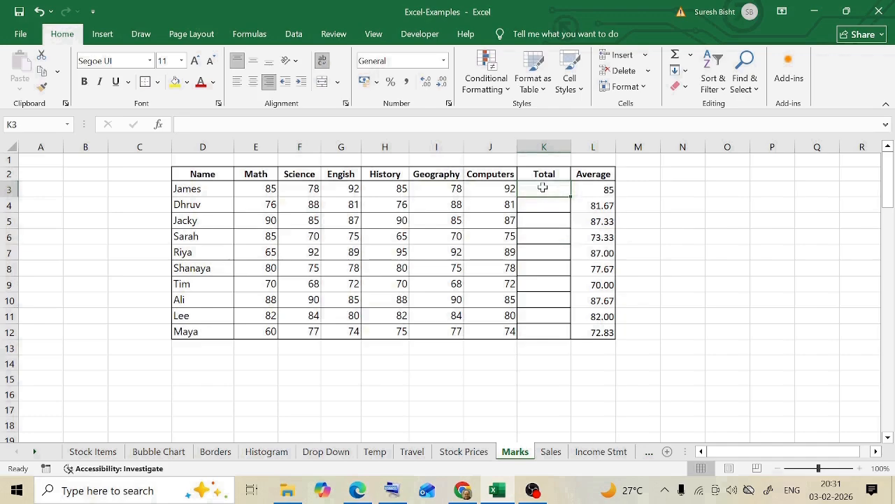
- Inspect the average formula in L3 and the range it references, leaving the formula unedited
click(591, 189)
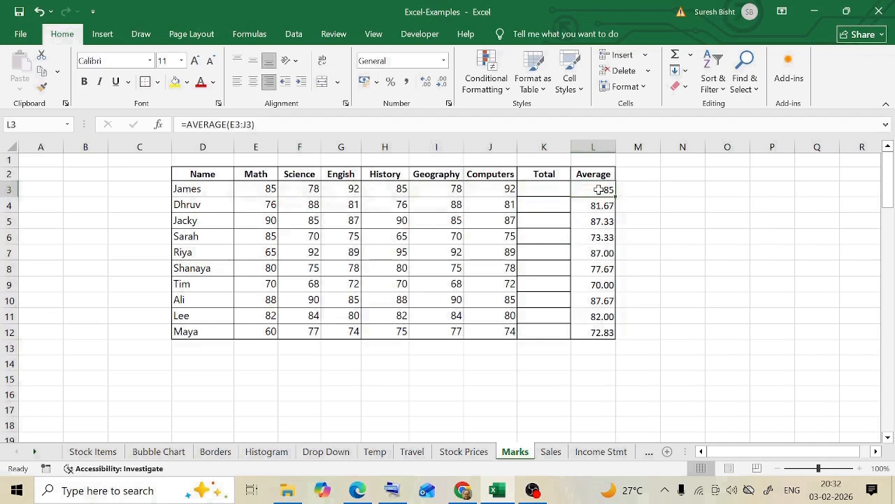
key(Up)
click(590, 187)
double_click(581, 191)
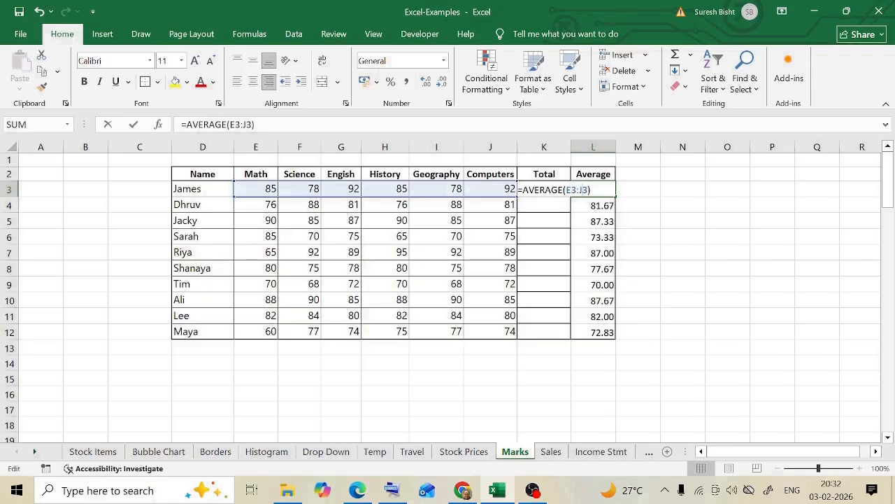
key(Escape)
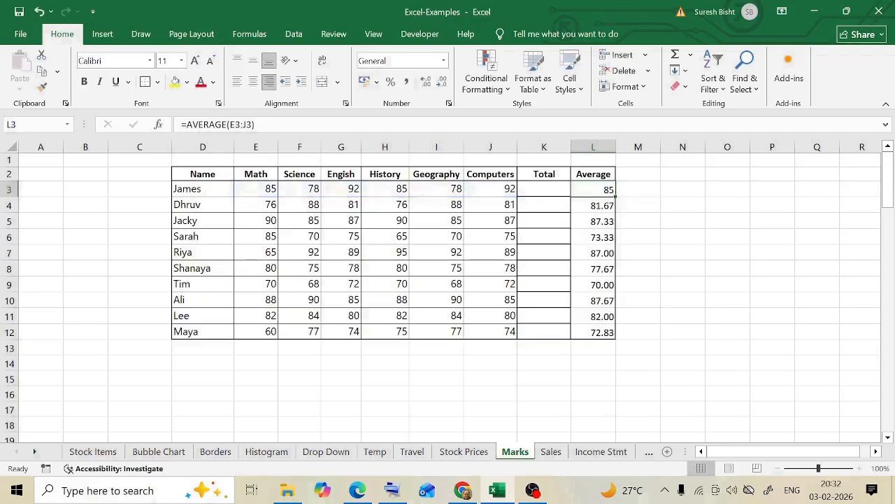
click(183, 124)
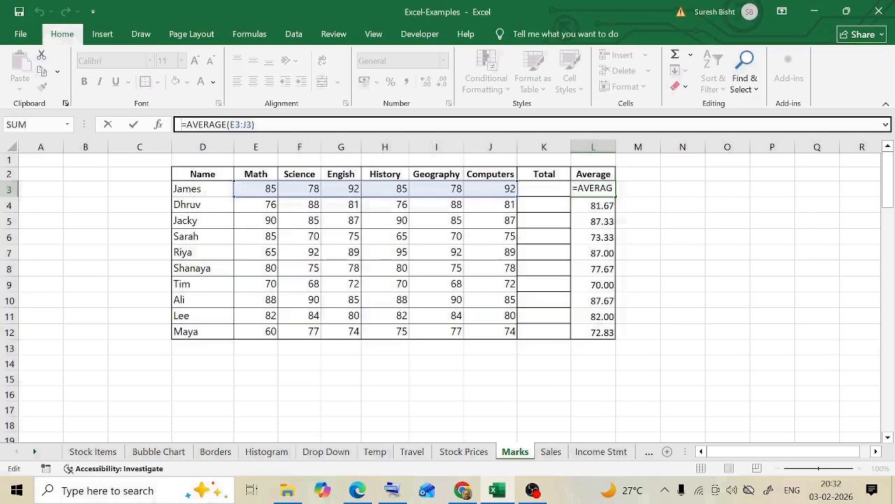
key(Escape)
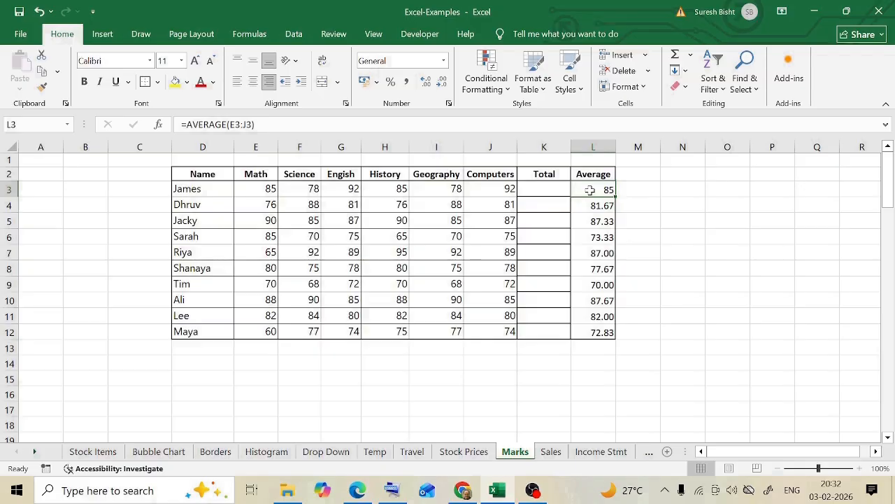
- Examine the Laptop tax formula in I3 and the Tax % and Comm % inputs on the Sales sheet, and return to the Marks sheet
click(552, 451)
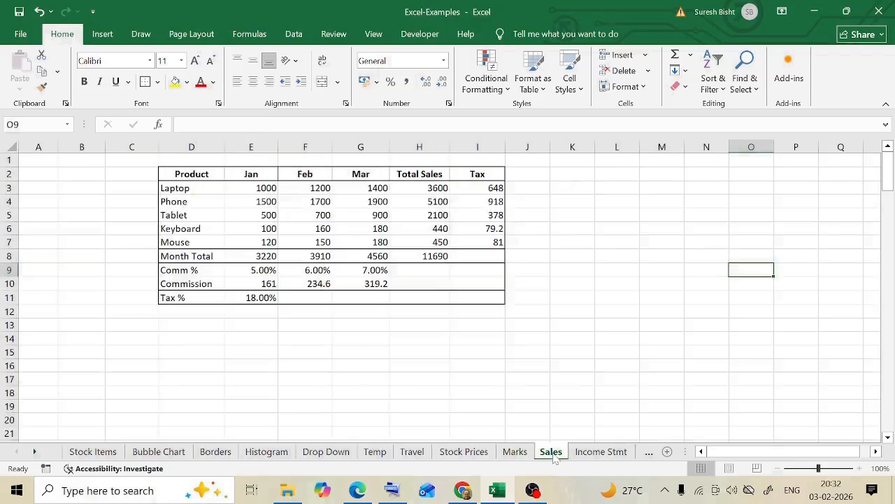
click(494, 191)
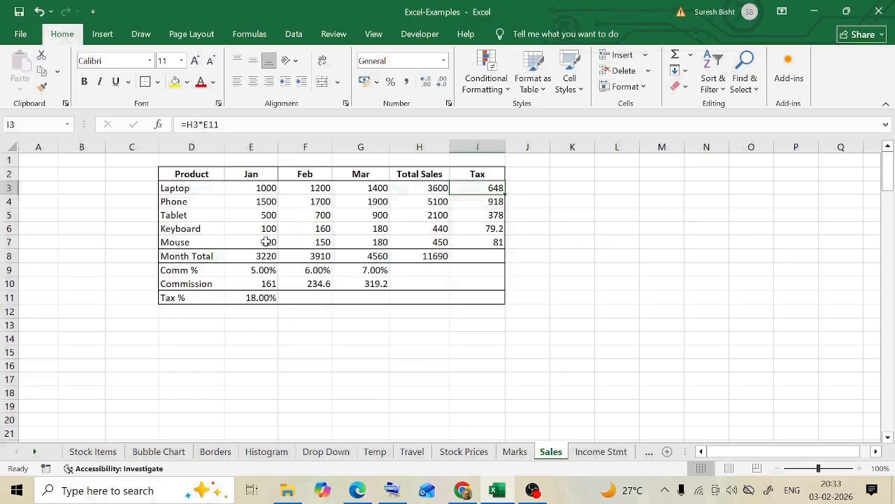
click(202, 297)
click(255, 294)
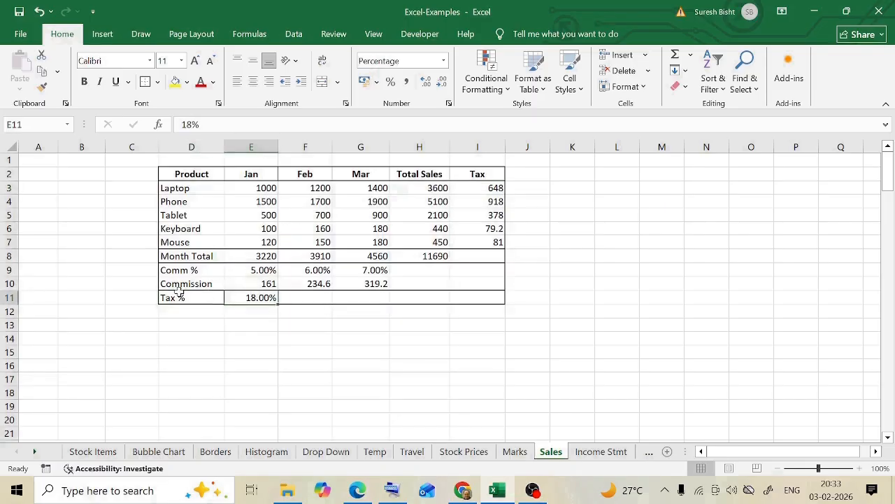
click(180, 296)
click(256, 271)
click(178, 265)
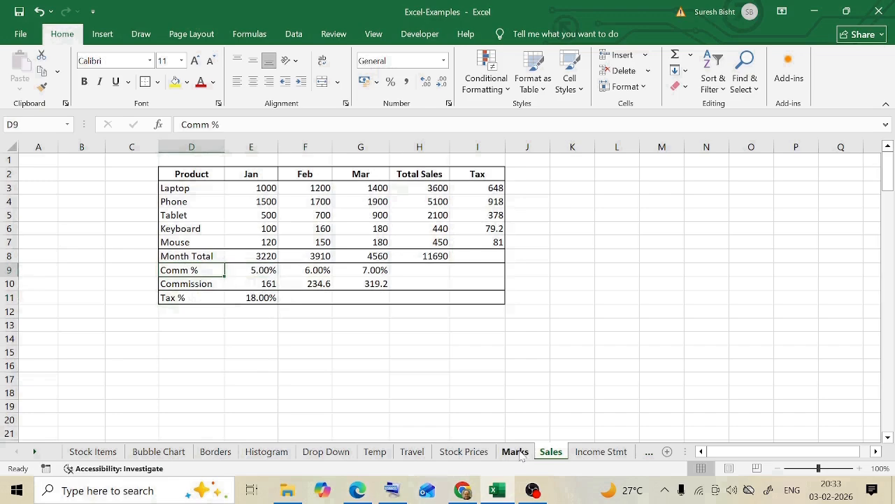
click(515, 451)
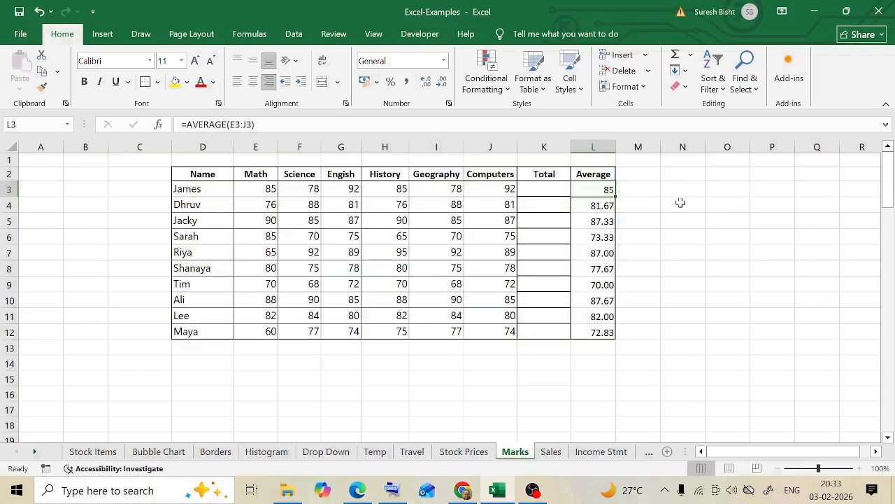
click(692, 238)
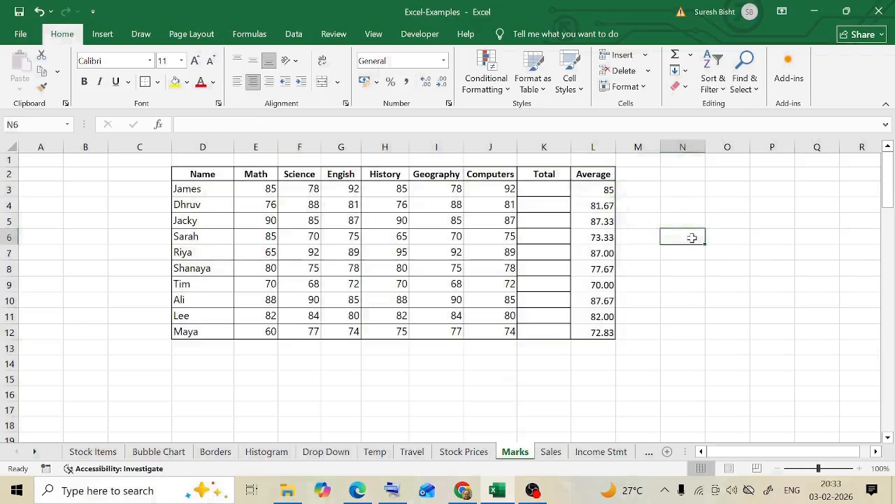